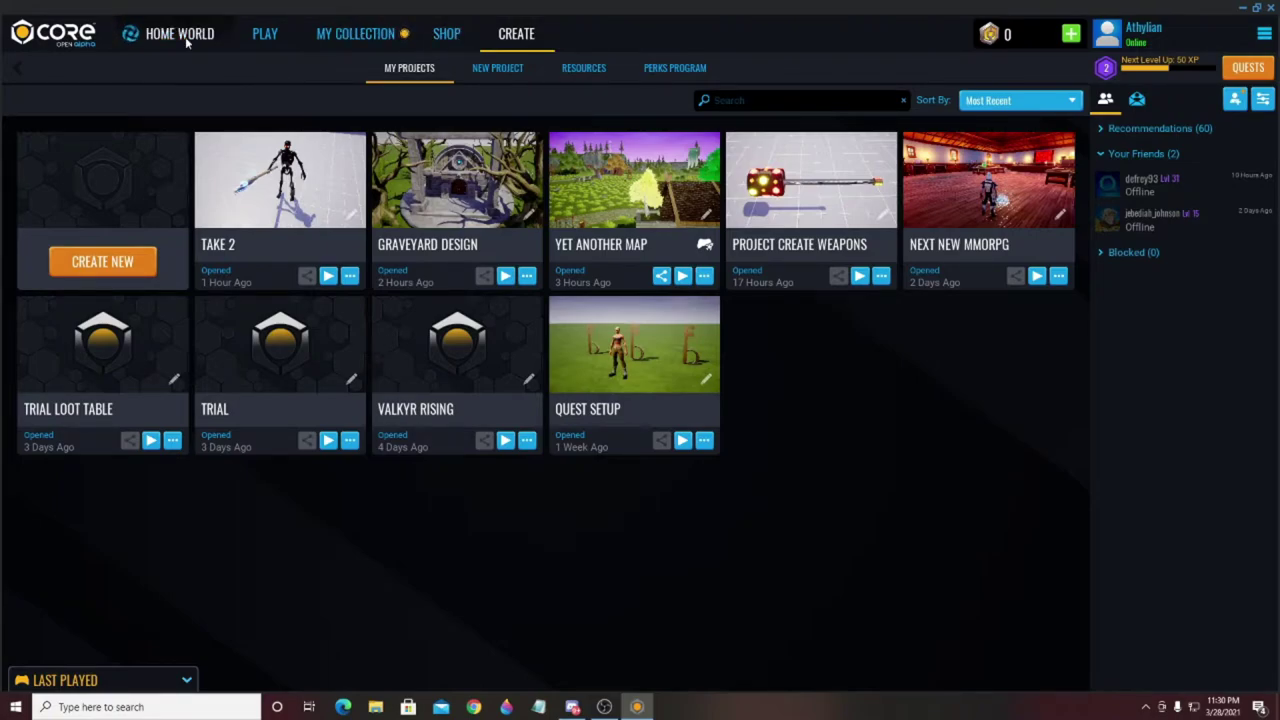
Step: Browse the shop and character collection, then return to the projects list
left_click(449, 40)
left_click(362, 34)
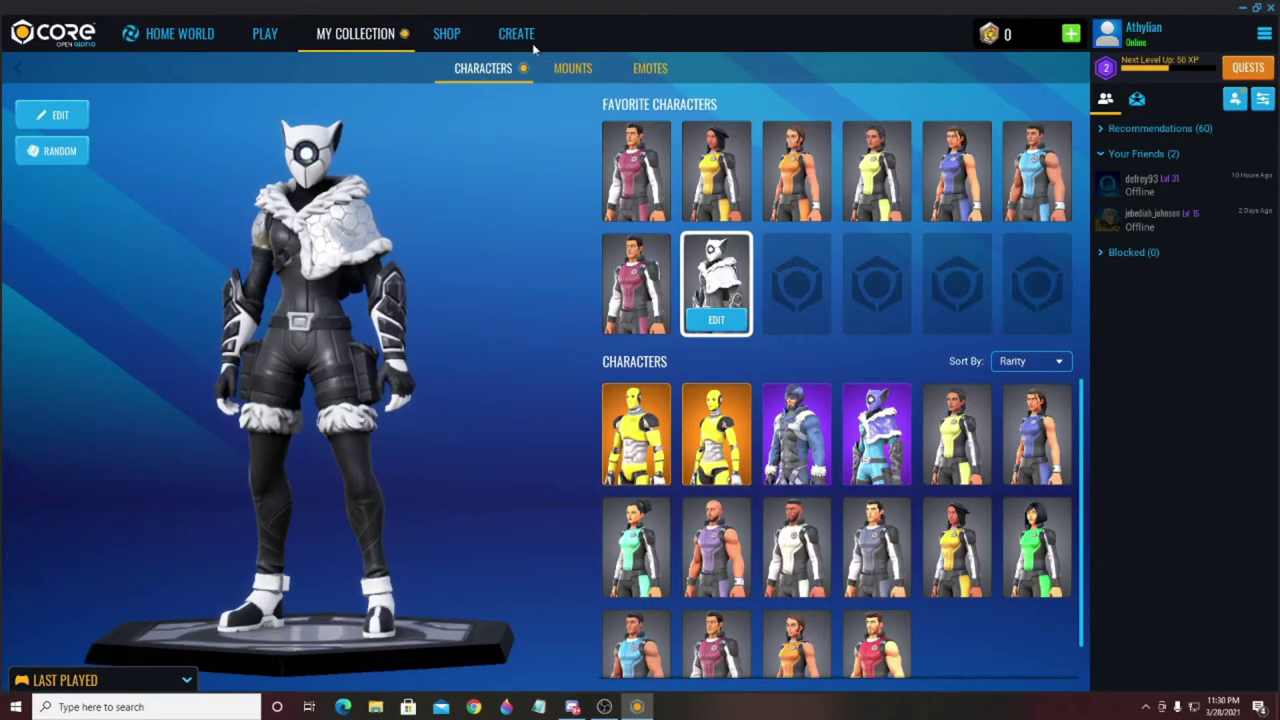
left_click(528, 36)
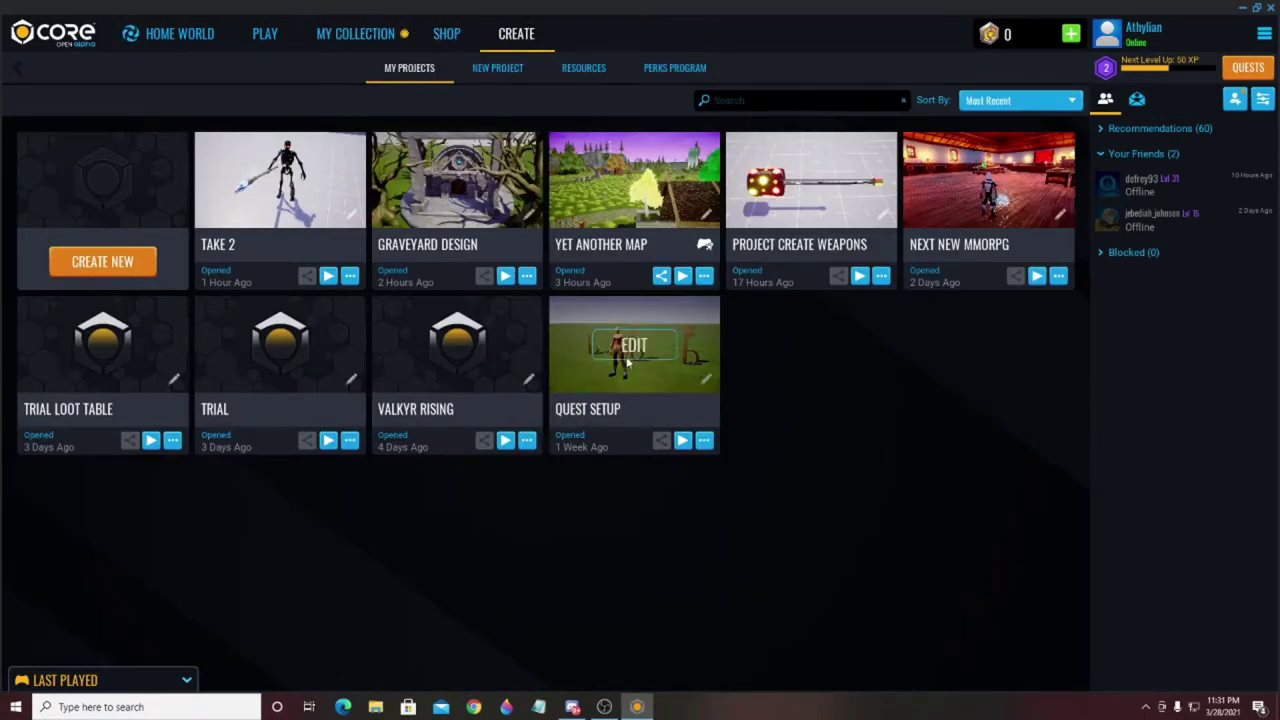
Step: Create a new Dungeon Crawler framework project named 'NPC Armor Maker'
left_click(103, 262)
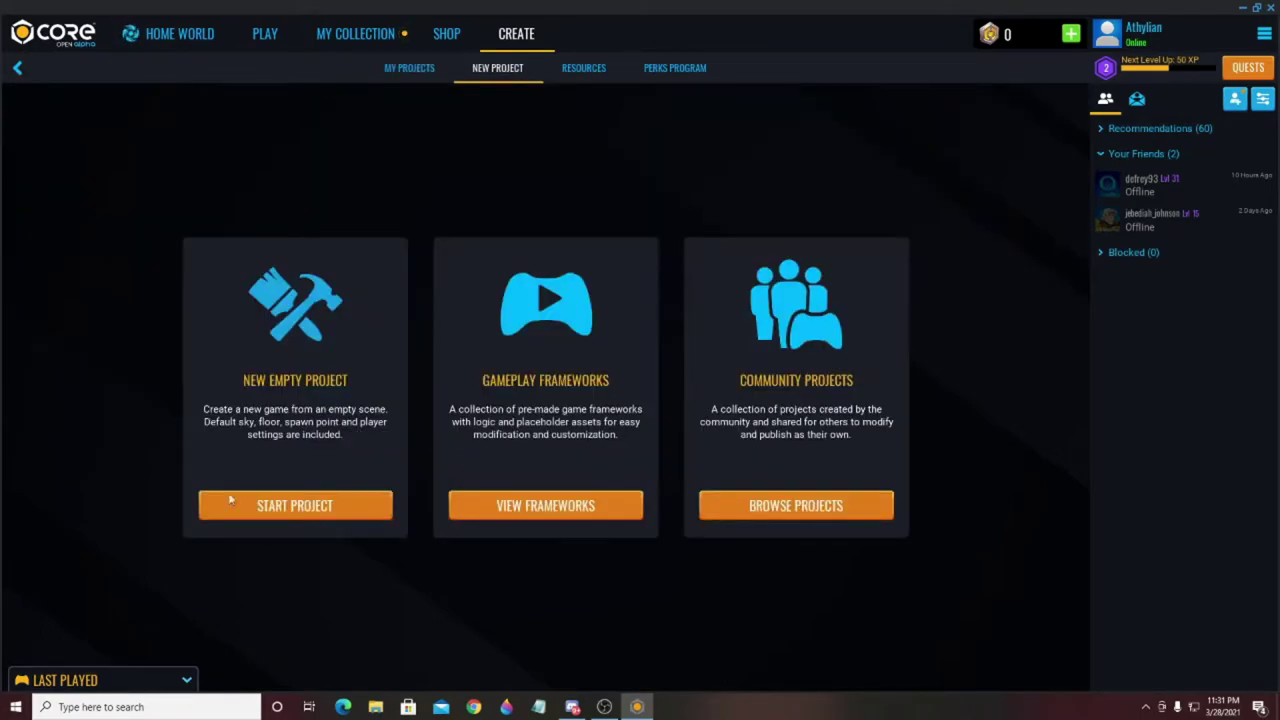
left_click(547, 506)
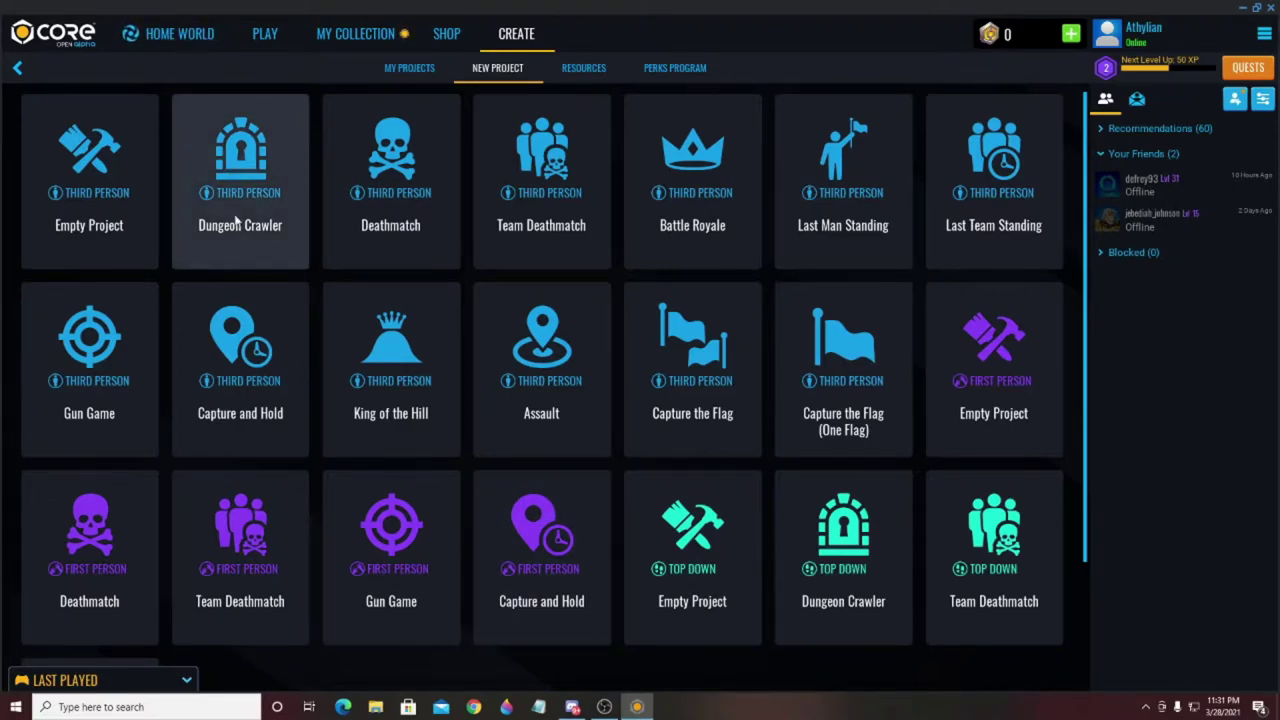
left_click(253, 176)
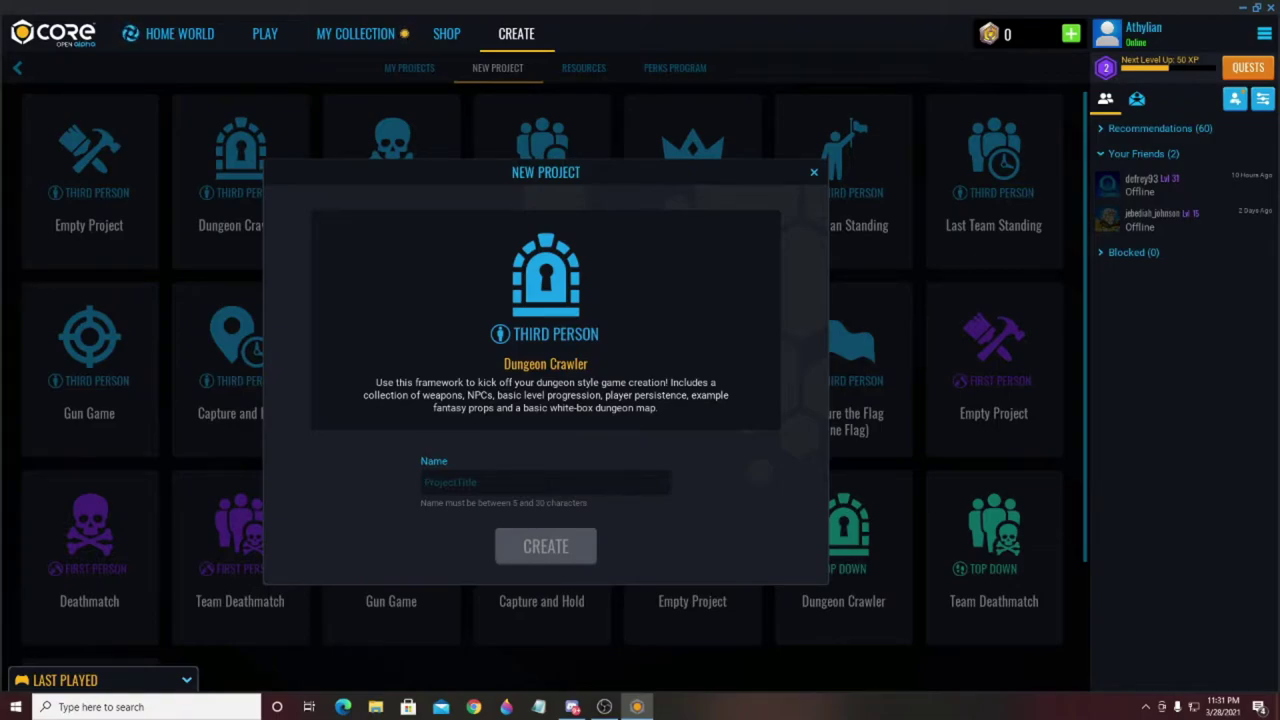
type("NPC Armor Maker")
key("Return")
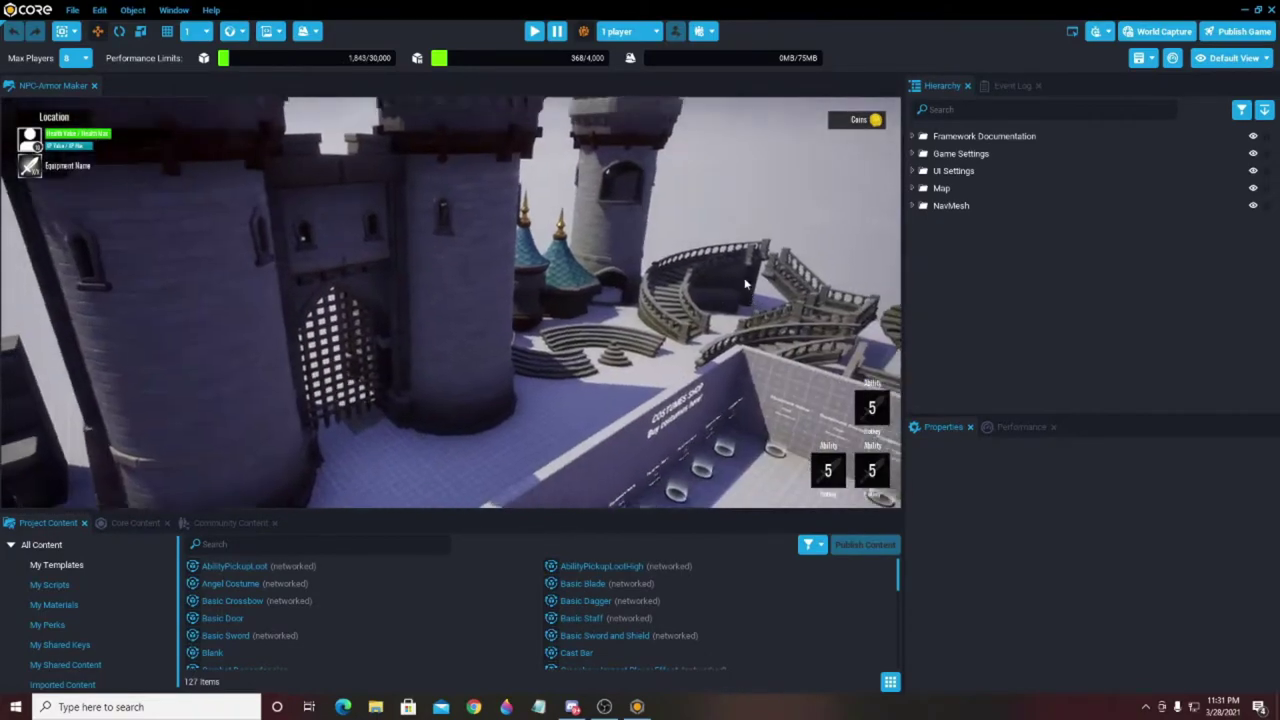
Step: Delete the Example Fantasy Props folder from the scene
left_click(555, 266)
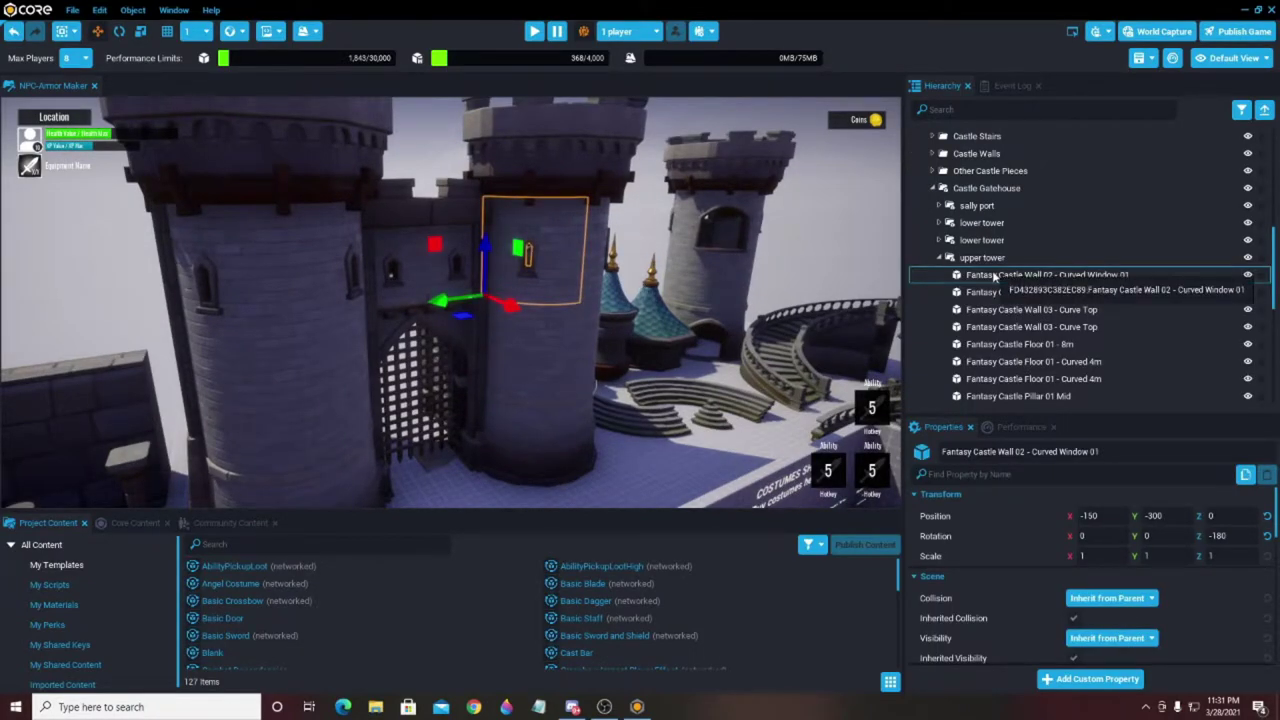
scroll(993, 275, "up", 2)
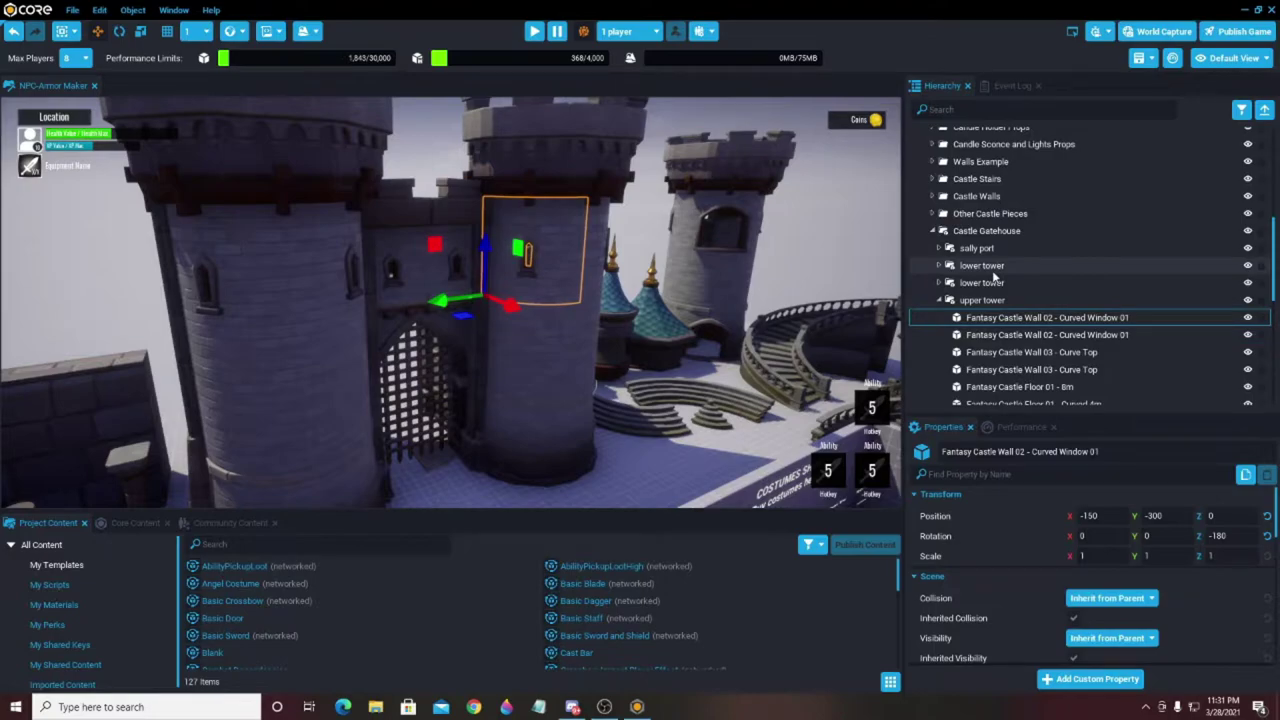
scroll(968, 241, "up", 2)
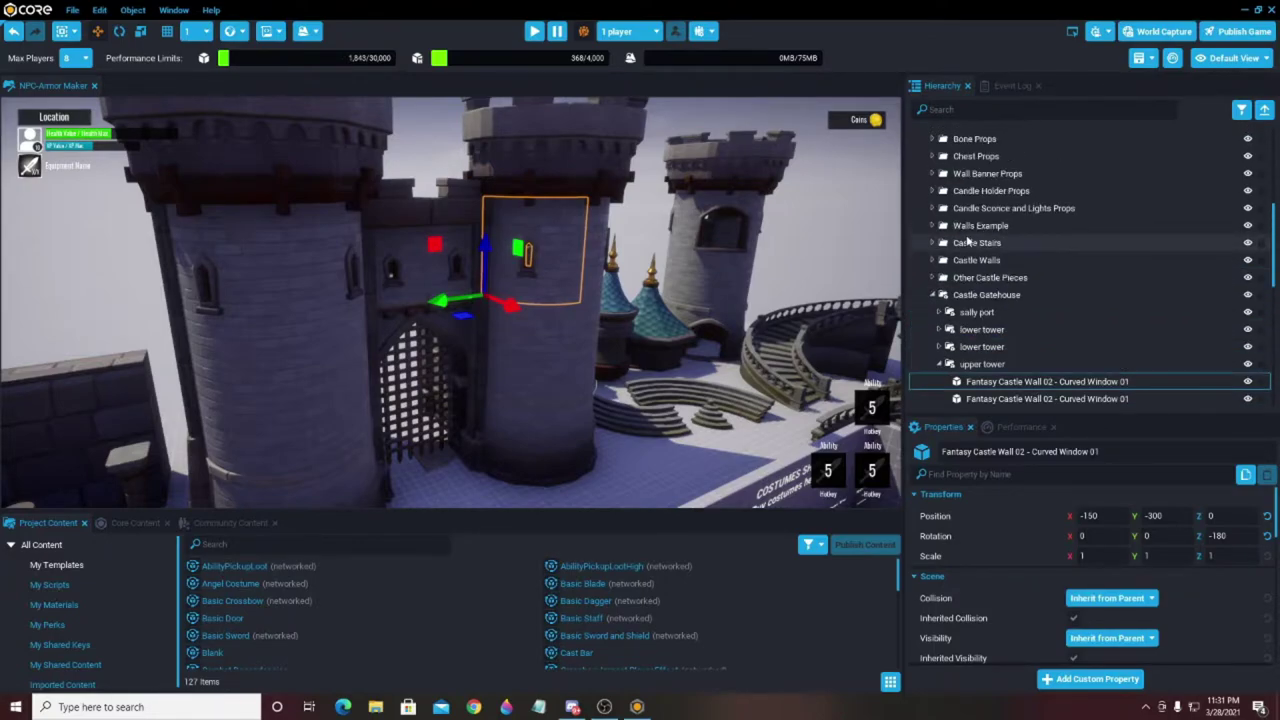
scroll(968, 241, "up", 5)
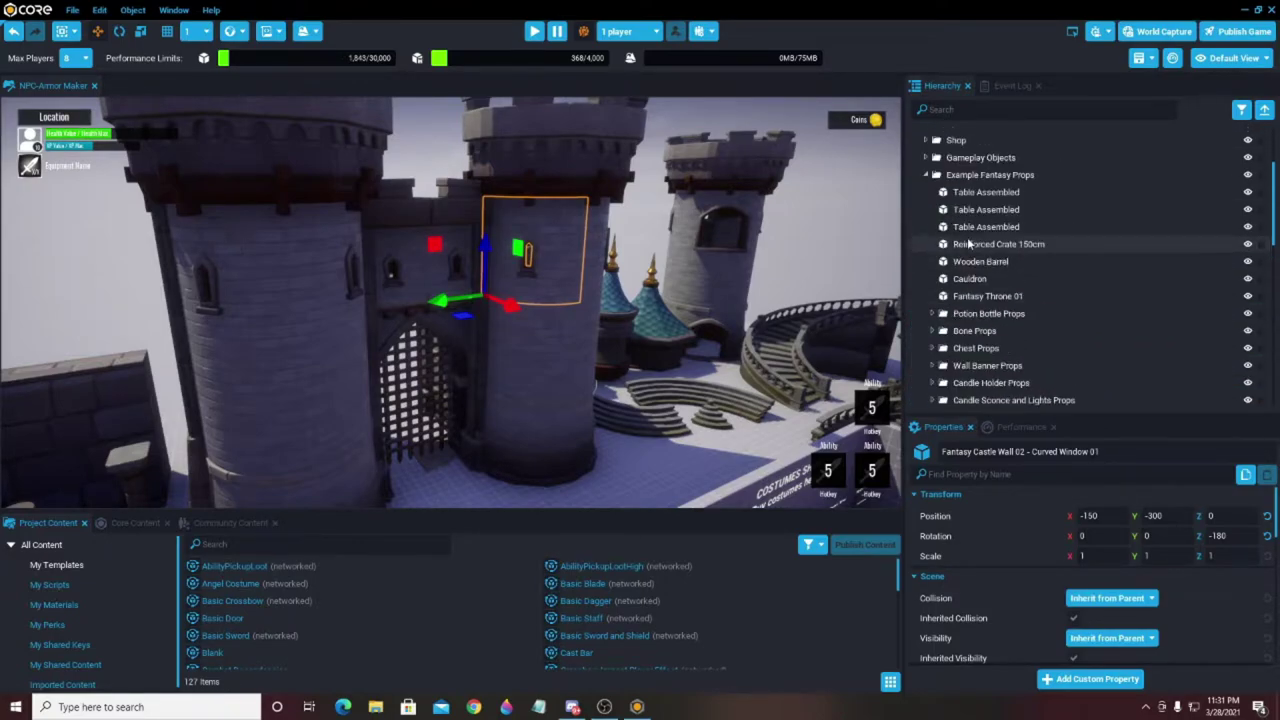
left_click(968, 178)
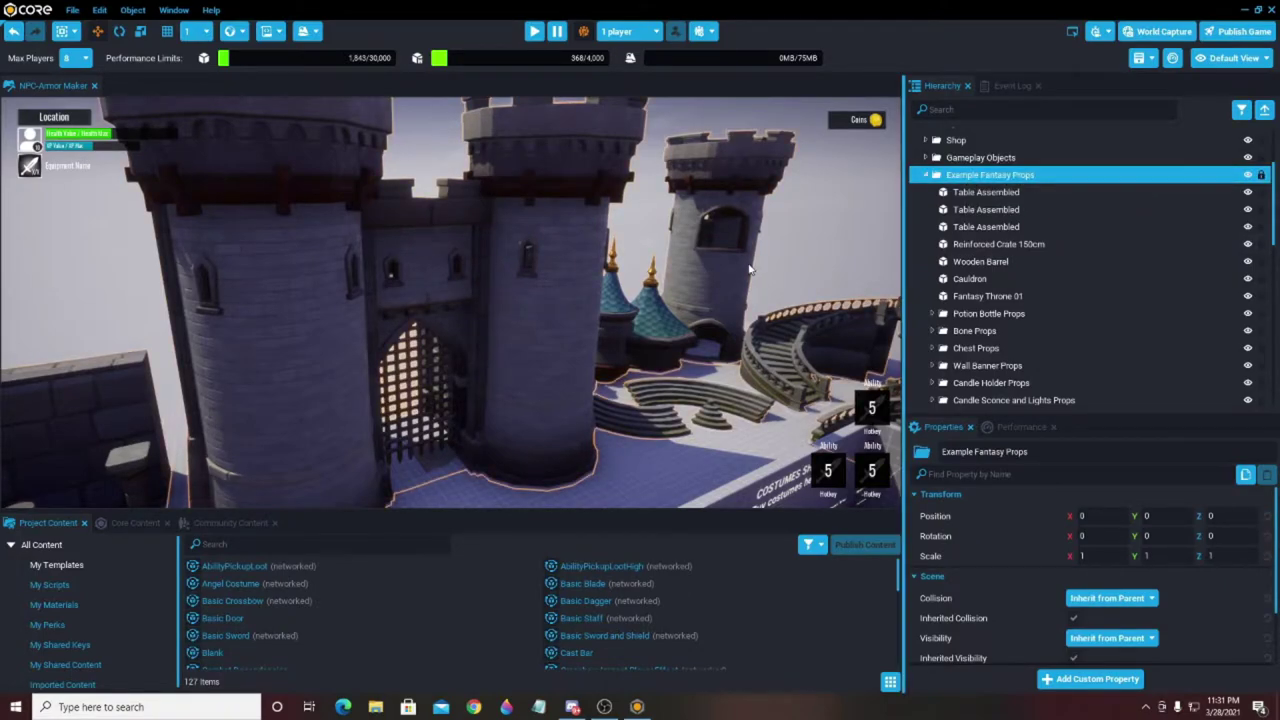
key("Delete")
Step: Delete two Whitebox Wall 01 pieces behind the spawn point
right_click_drag(642, 348, 510, 357)
left_click(510, 357)
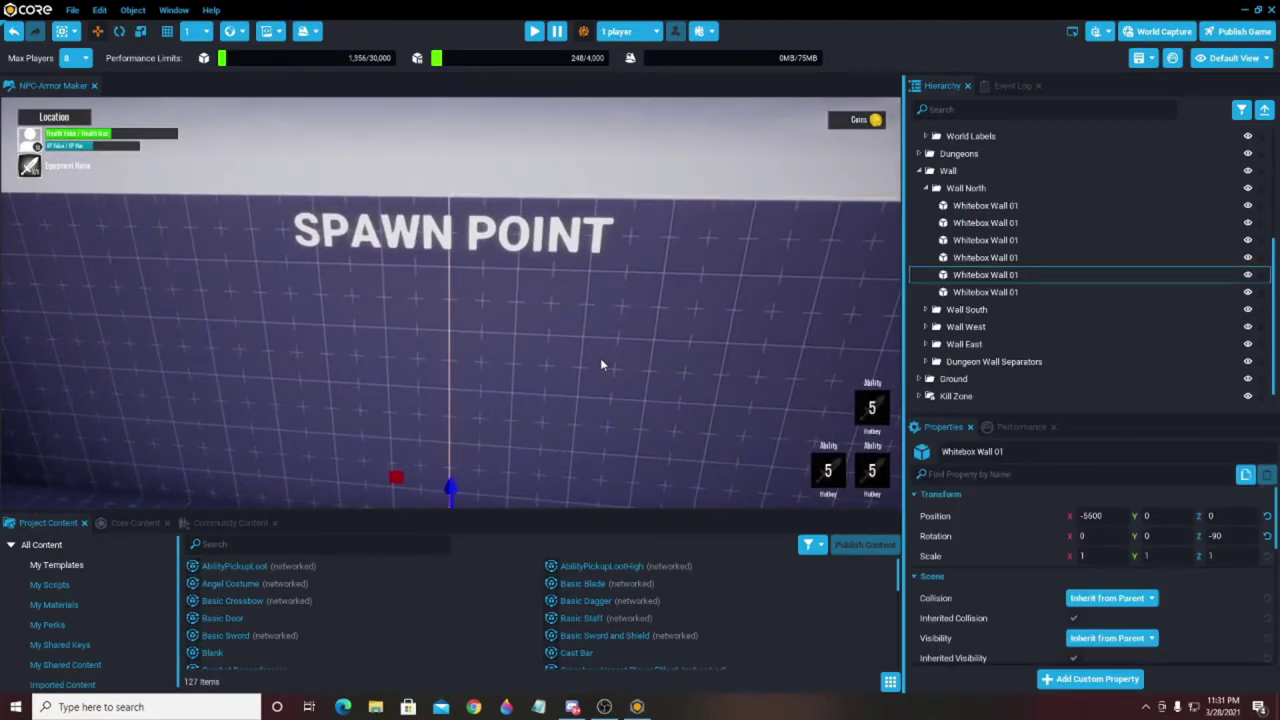
key("Delete")
left_click(318, 347)
key("Delete")
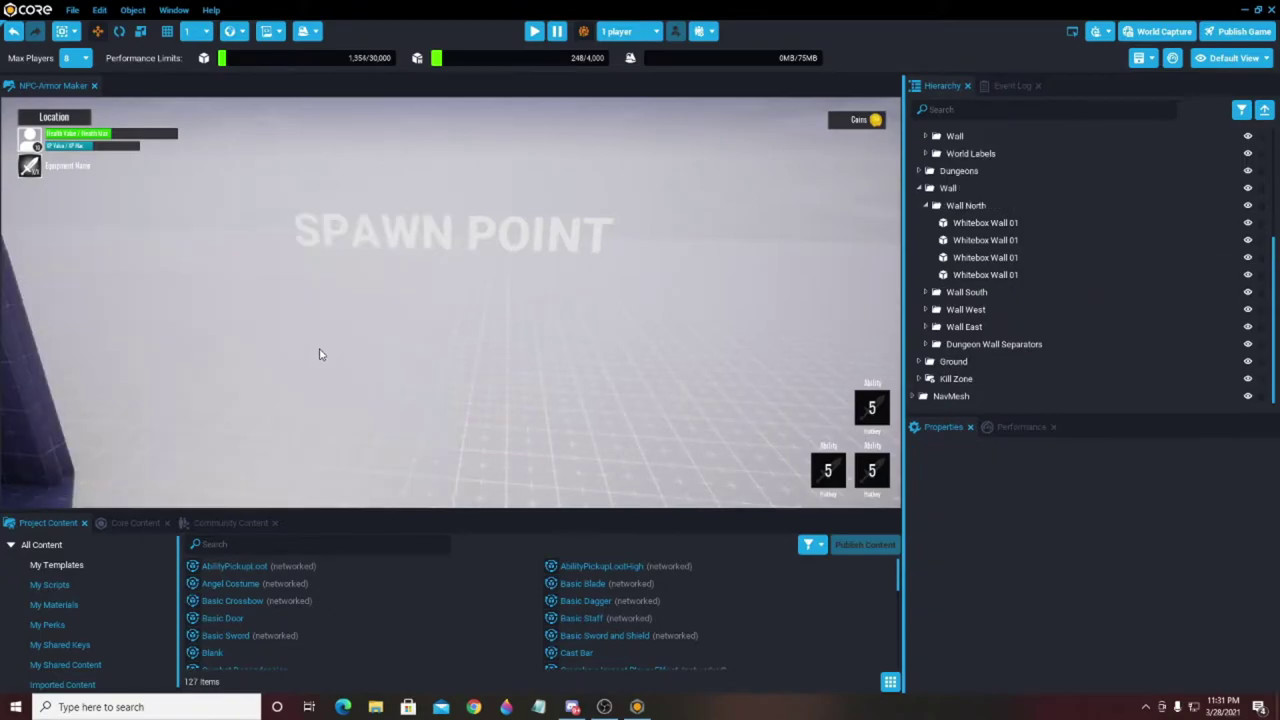
right_click_drag(528, 365, 232, 371)
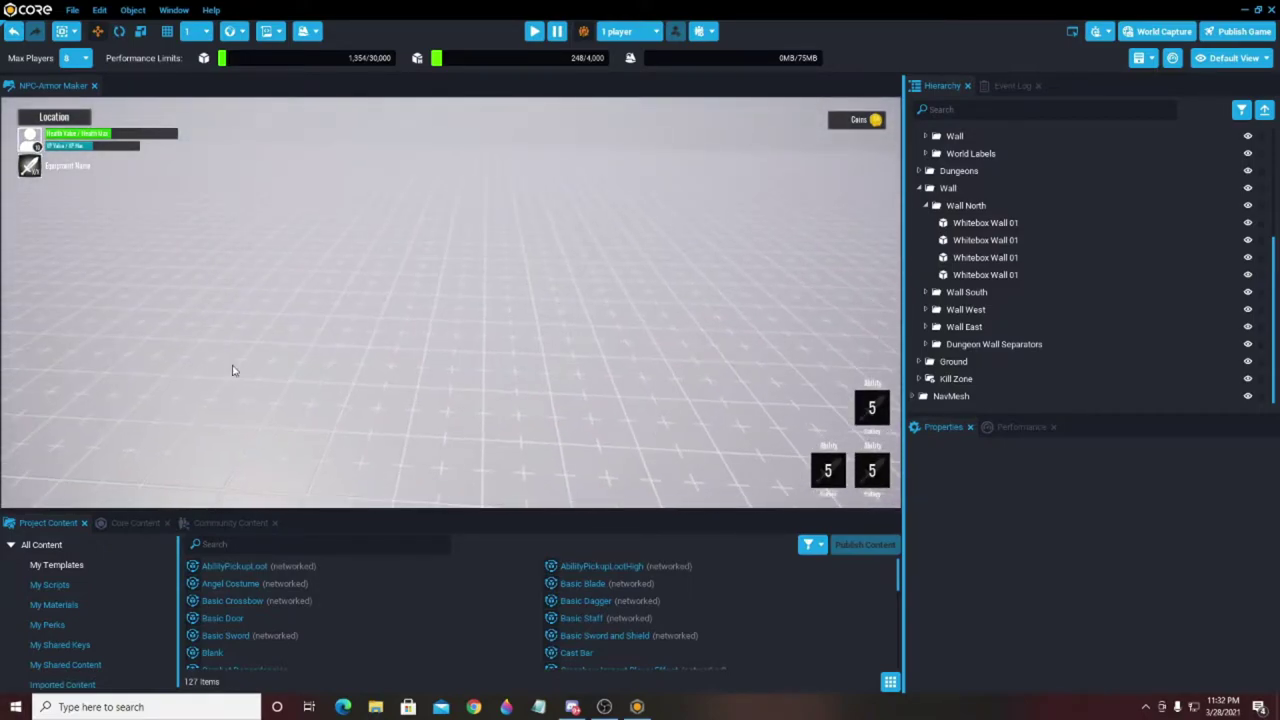
Step: Select a floor tile and check its colour override settings without changing them
left_click(488, 366)
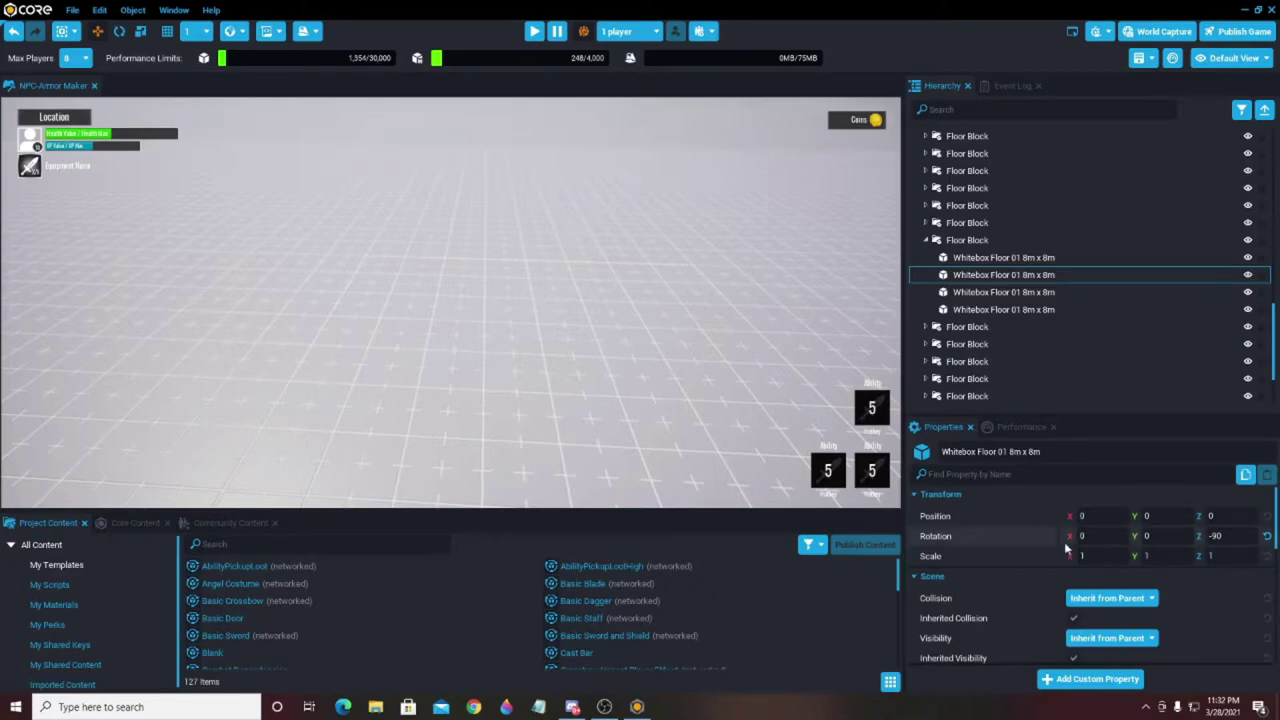
scroll(1036, 533, "down", 8)
scroll(1039, 543, "down", 2)
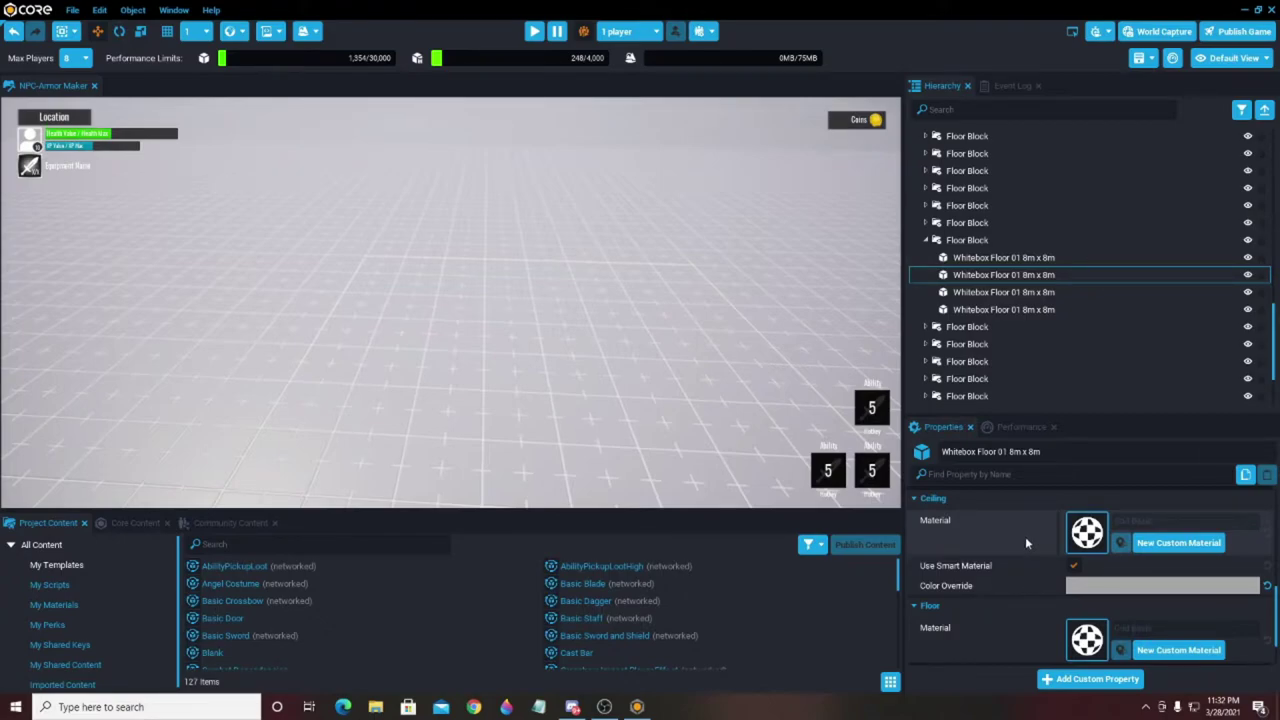
scroll(1025, 536, "down", 2)
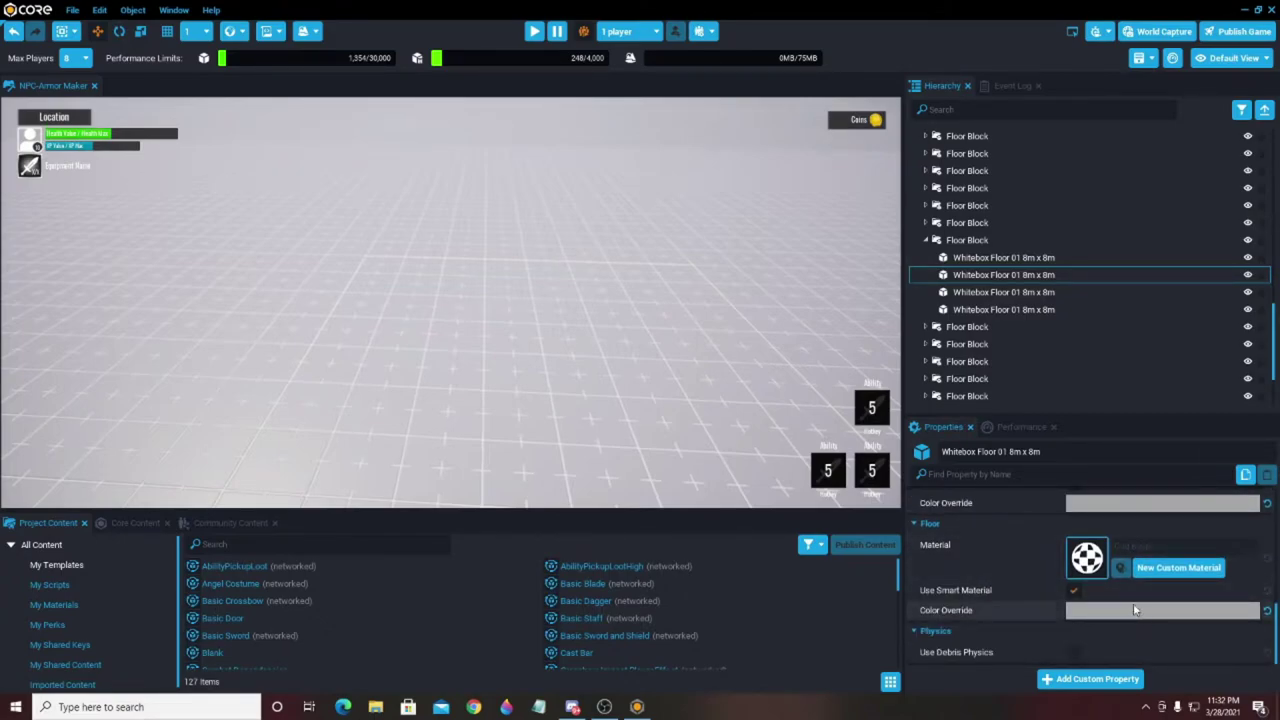
left_click(1134, 611)
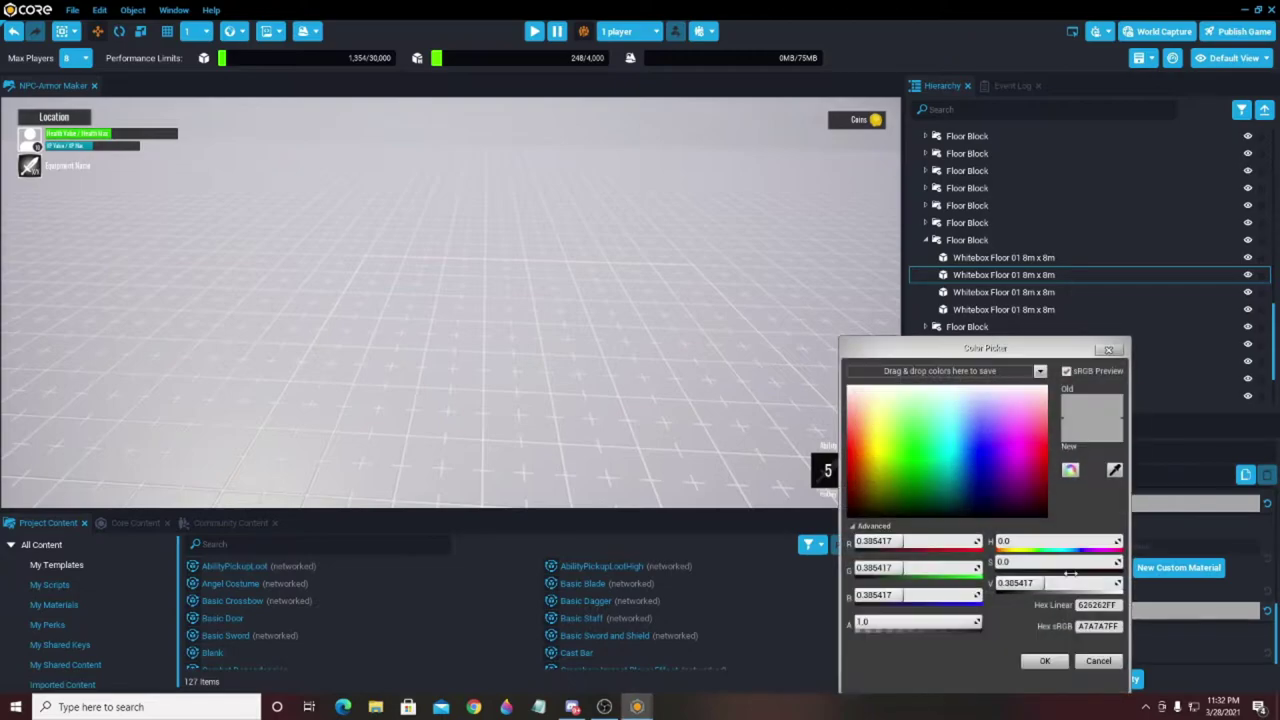
left_click(1108, 349)
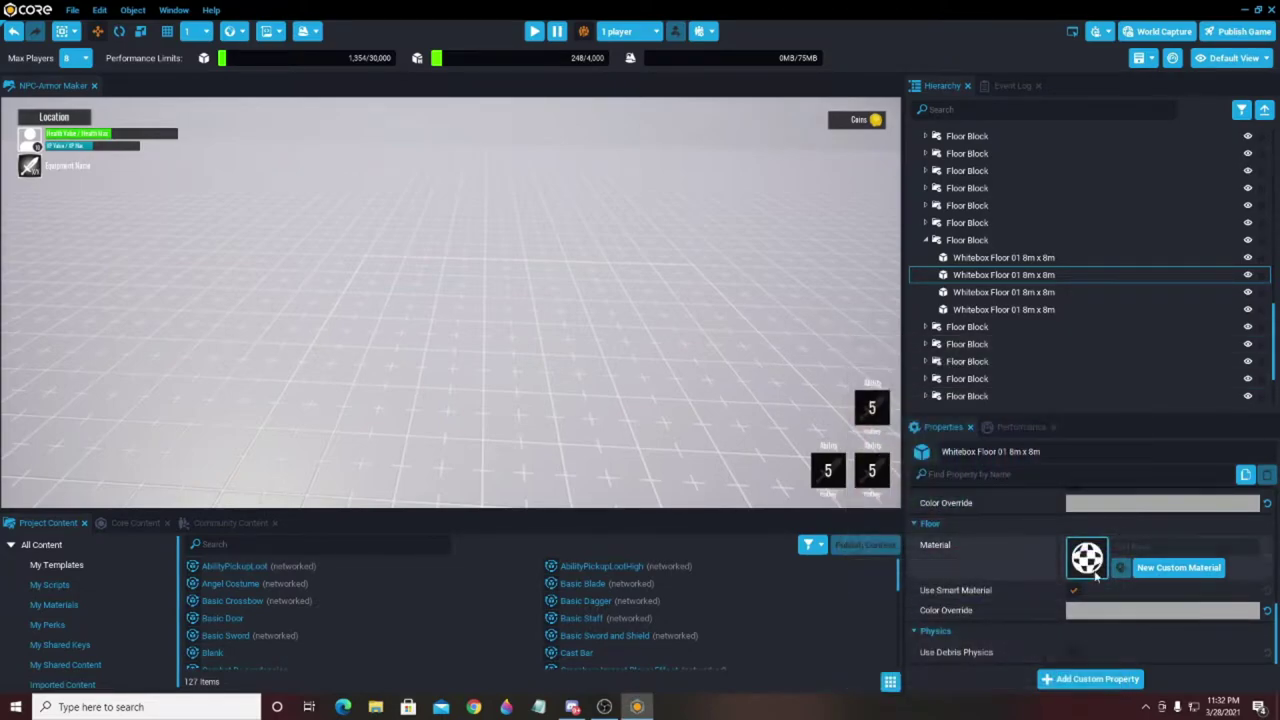
Step: Give the floor tile the Gold Flat material, then enlarge the Project Content list
left_click(1087, 557)
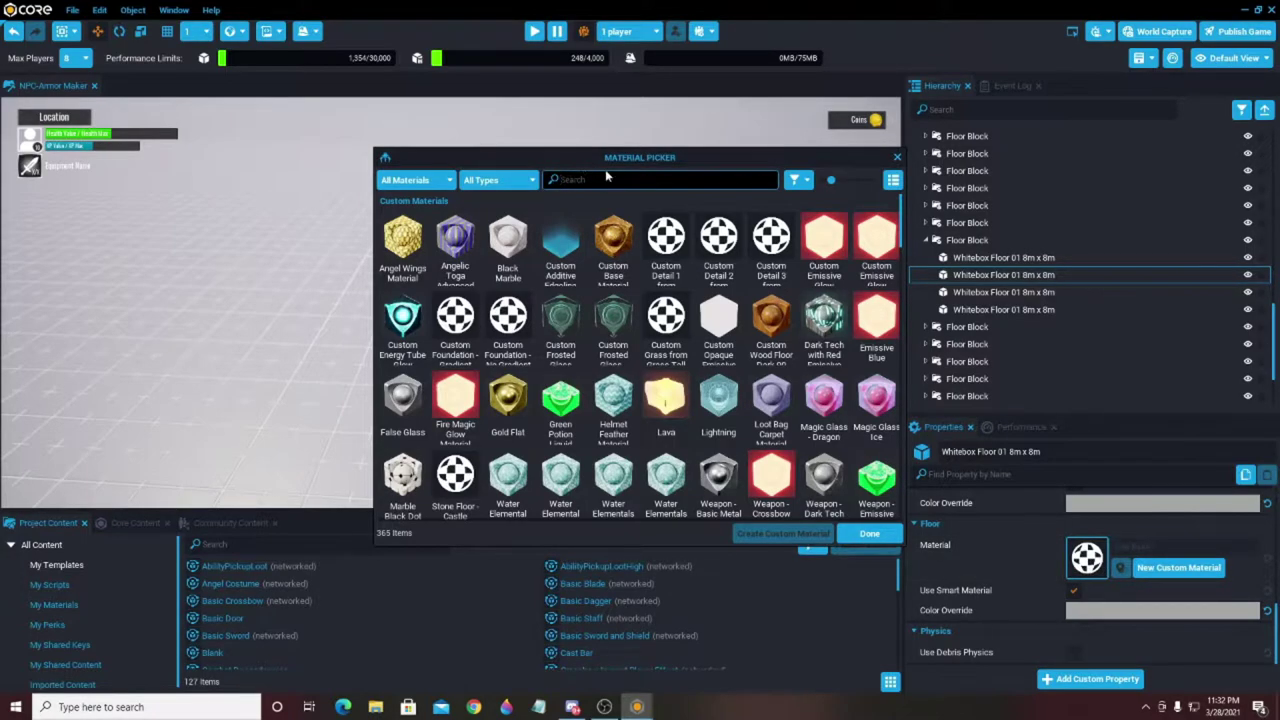
left_click(613, 245)
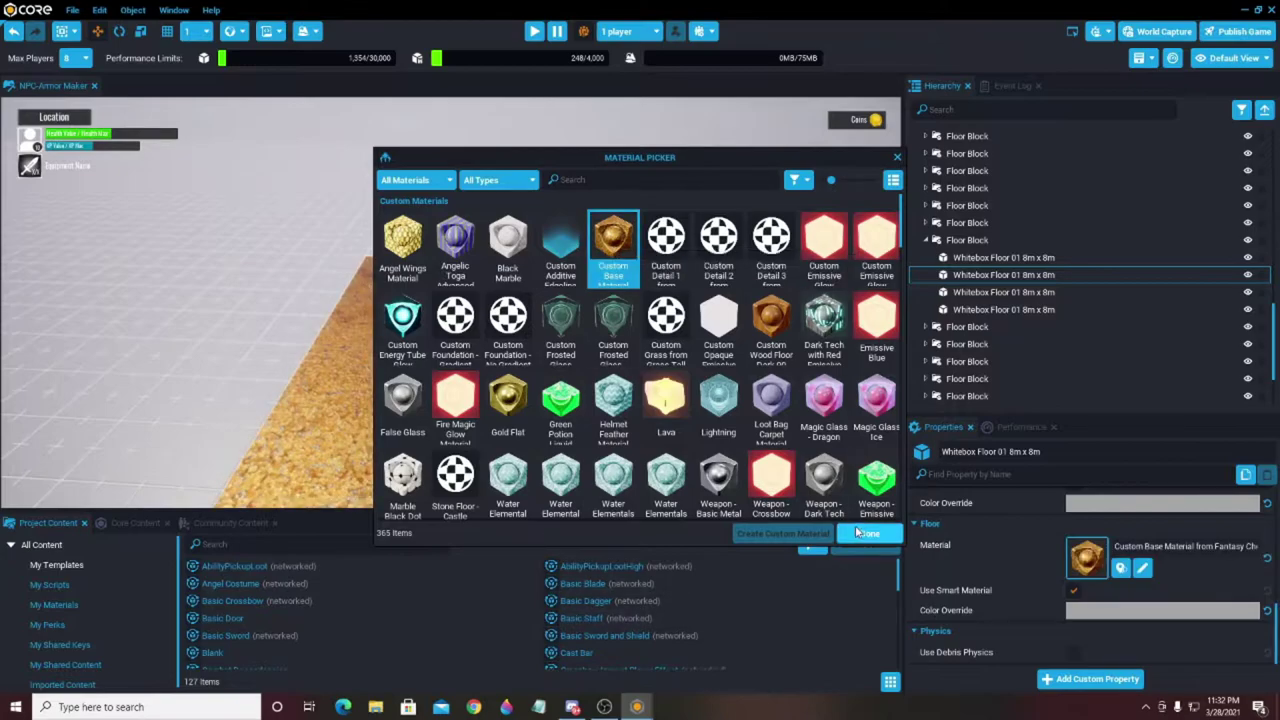
scroll(750, 320, "down", 2)
scroll(750, 320, "up", 2)
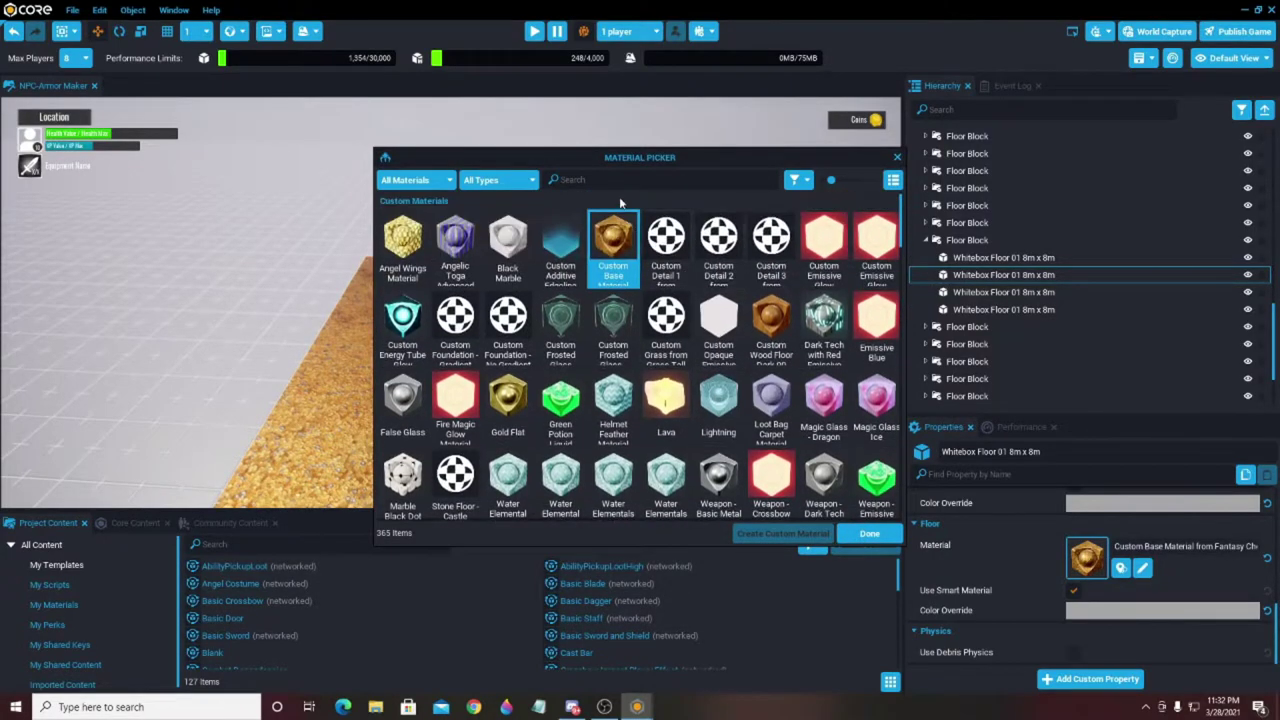
left_click(560, 180)
type("gold")
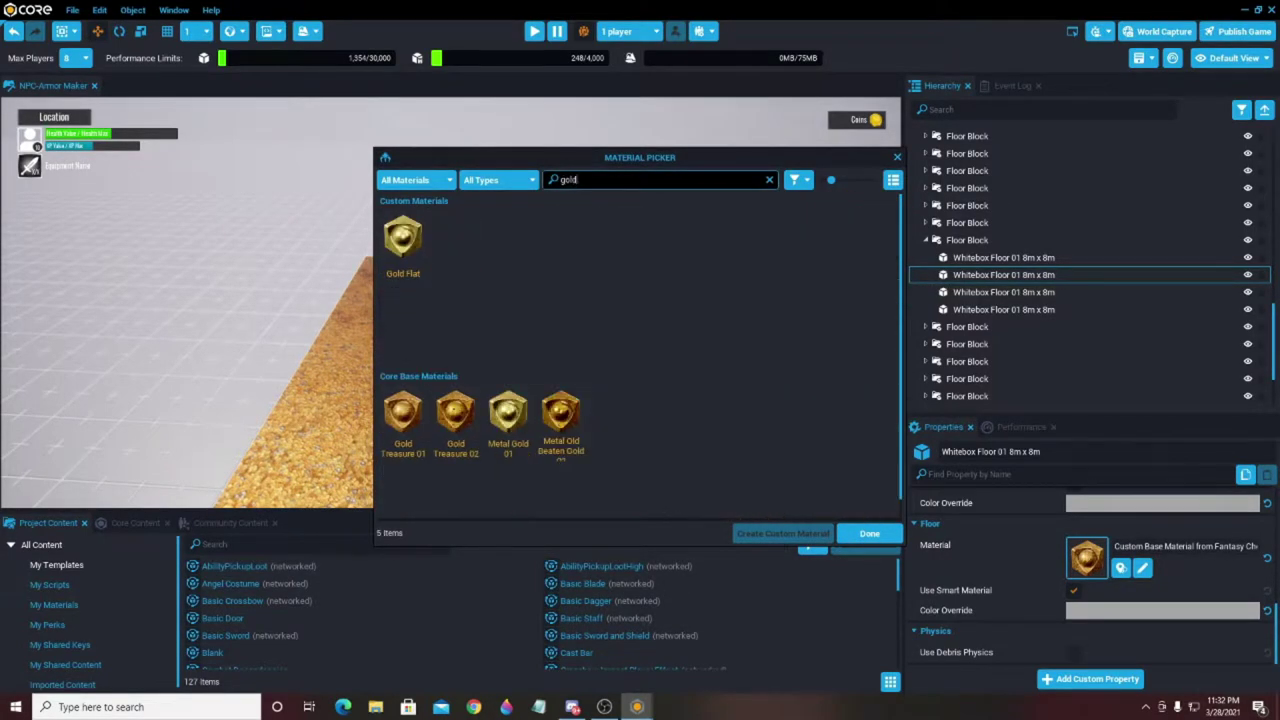
left_click(404, 240)
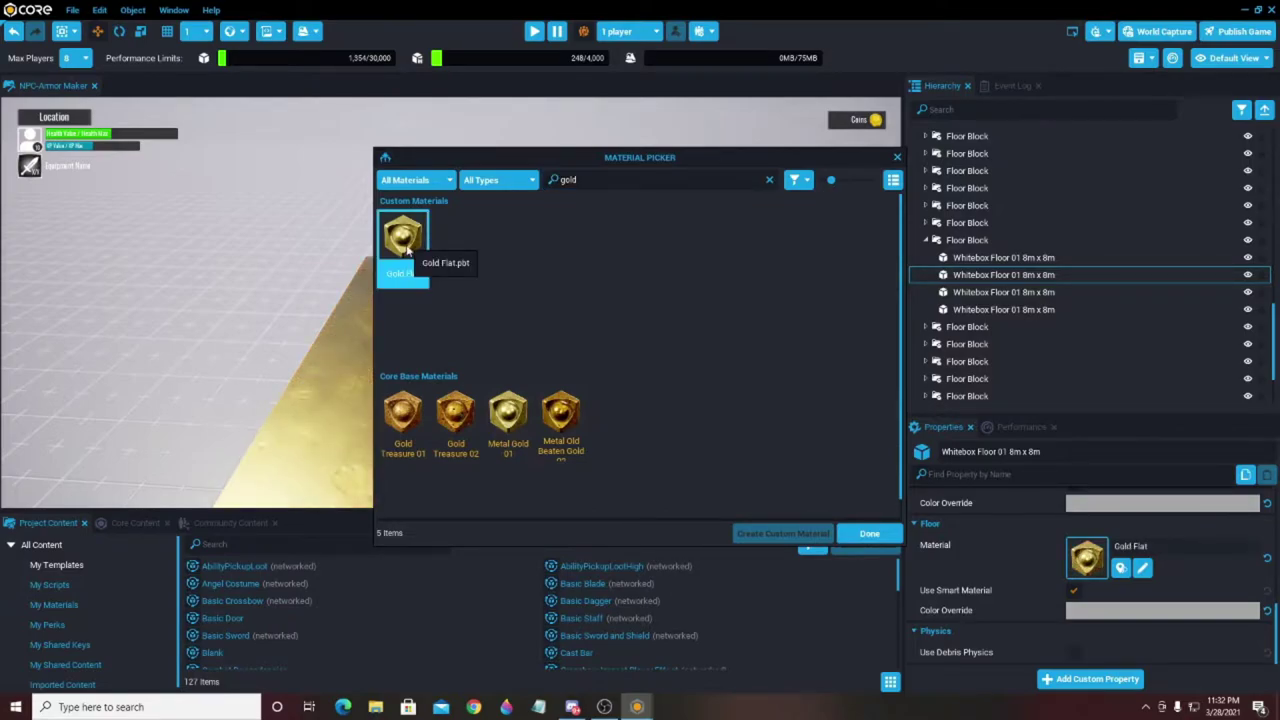
left_click(897, 160)
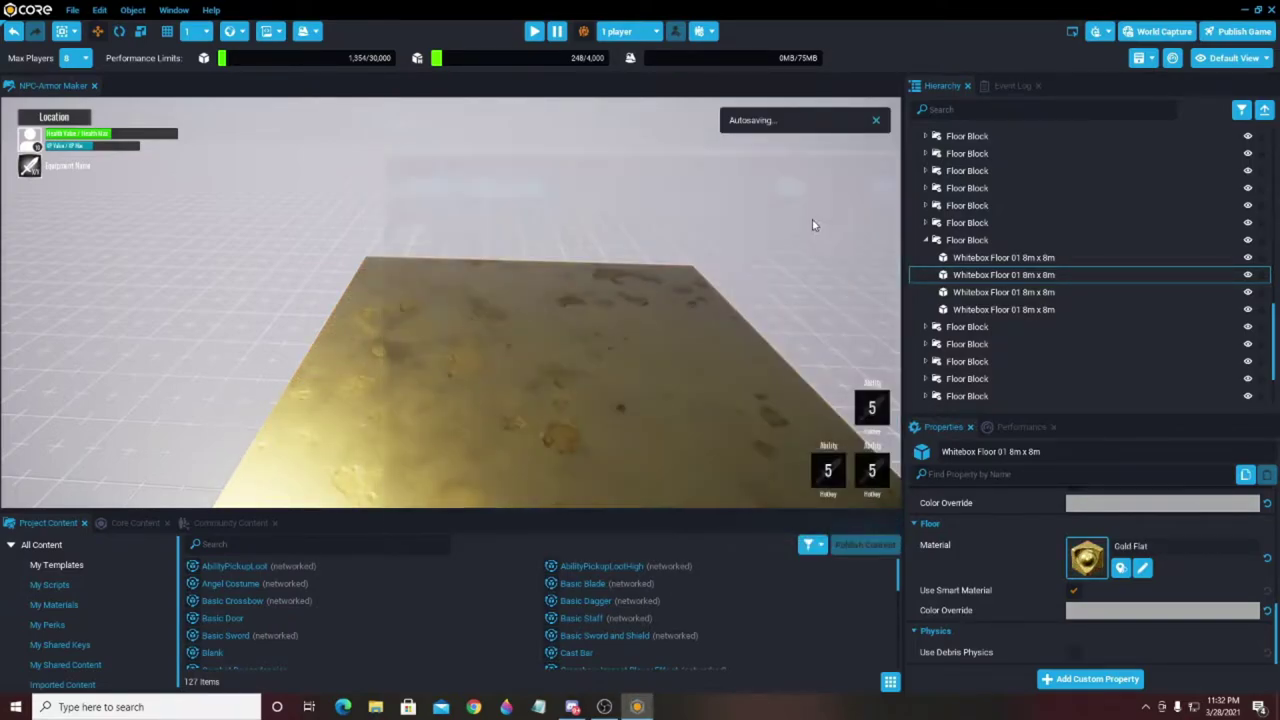
right_click_drag(811, 220, 564, 342)
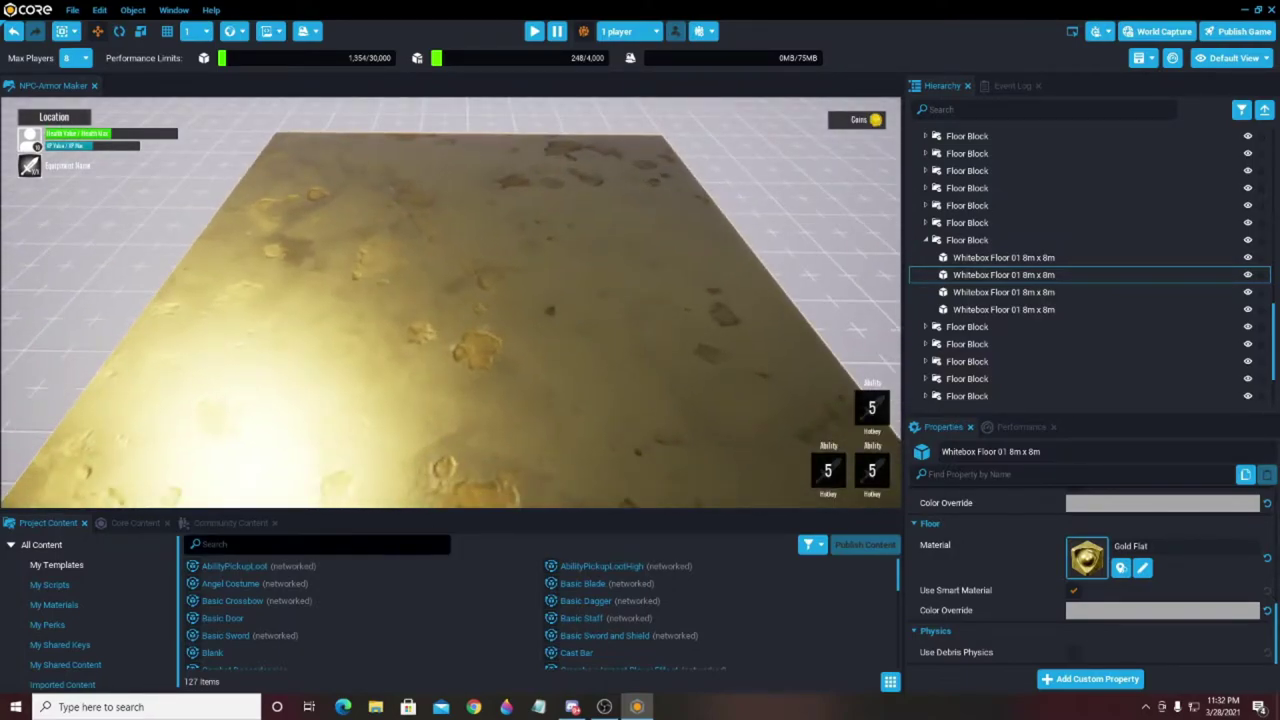
left_click_drag(555, 513, 560, 443)
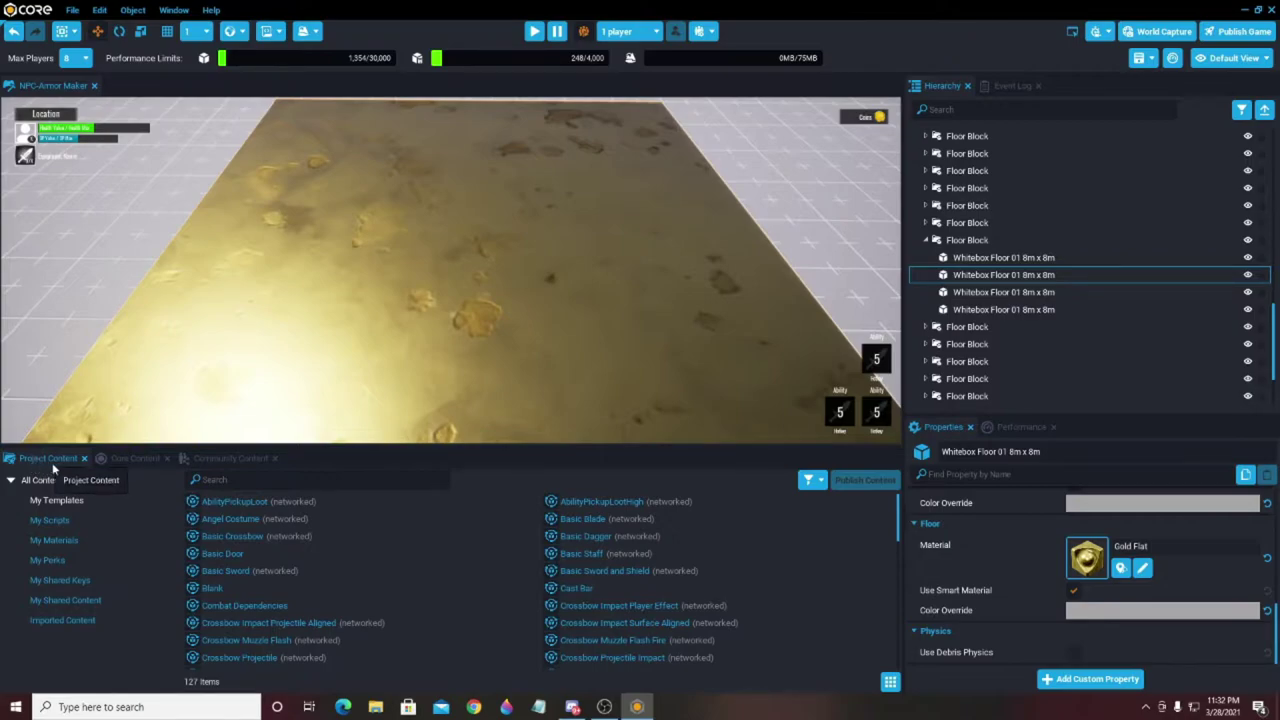
Step: Place NPC - Human Arbalist from an 'npc' content search onto the gold floor, then open Community Content
left_click(196, 481)
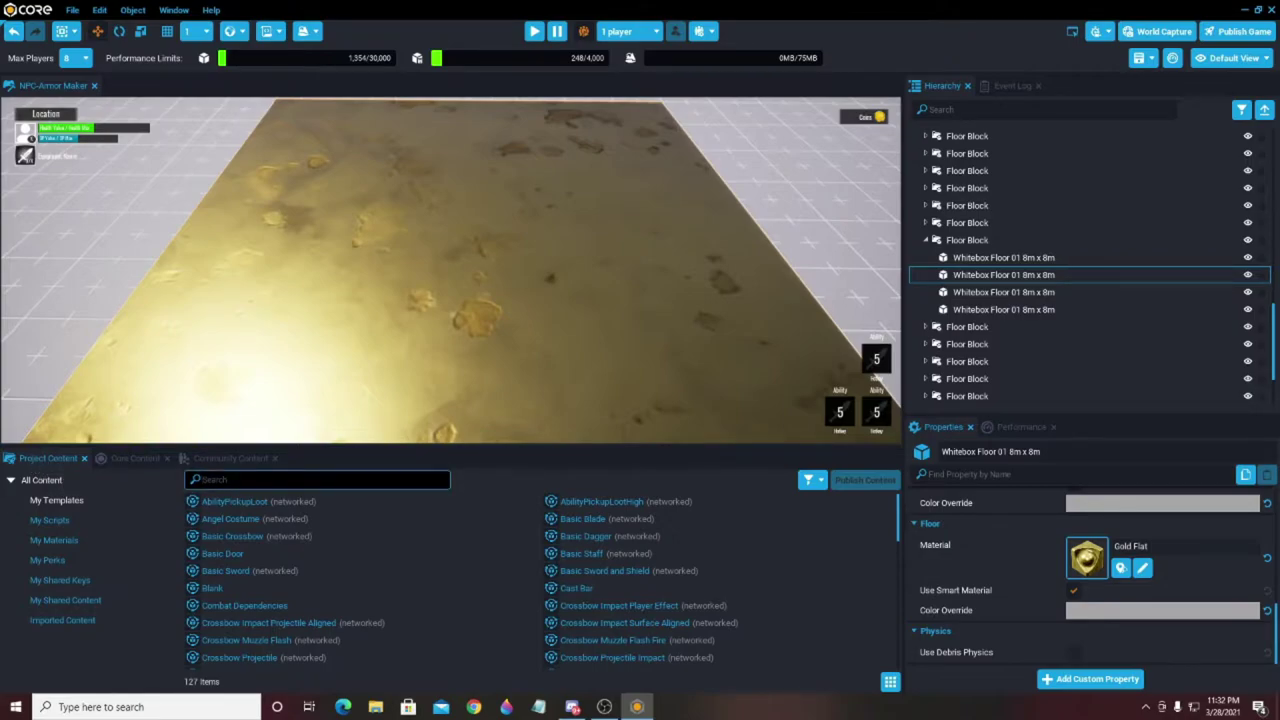
type("npc")
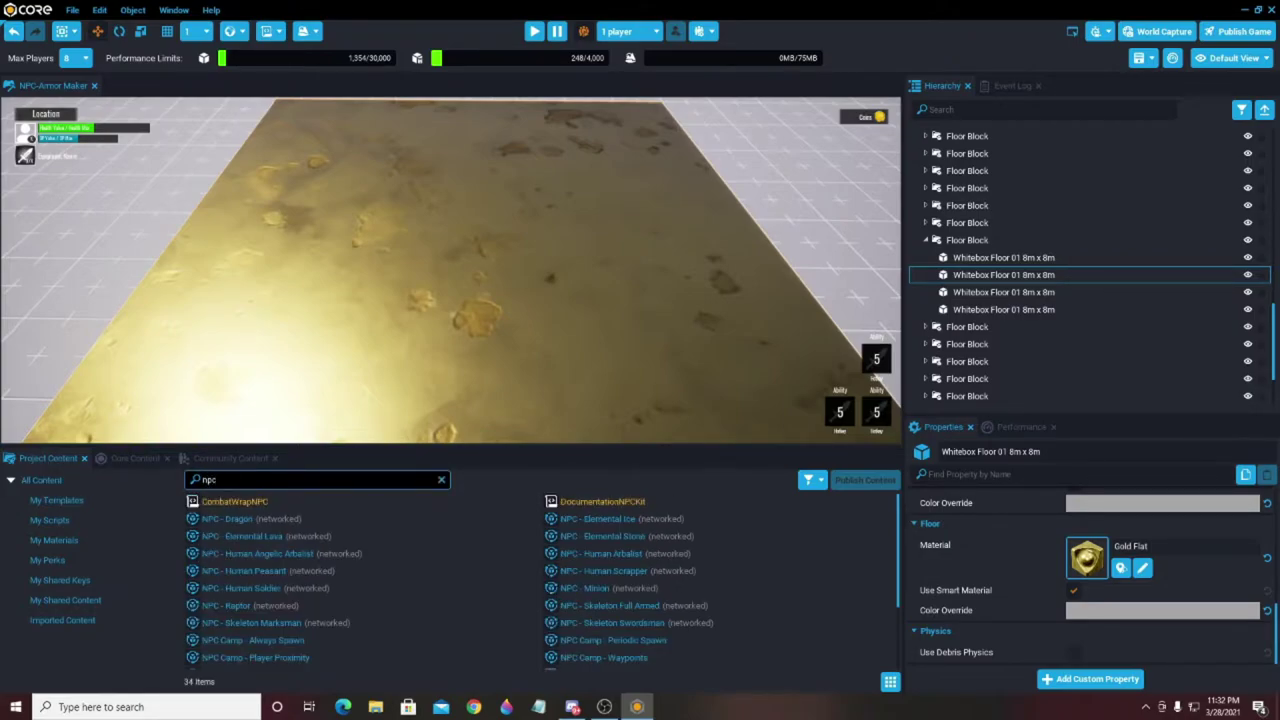
scroll(485, 352, "down", 3)
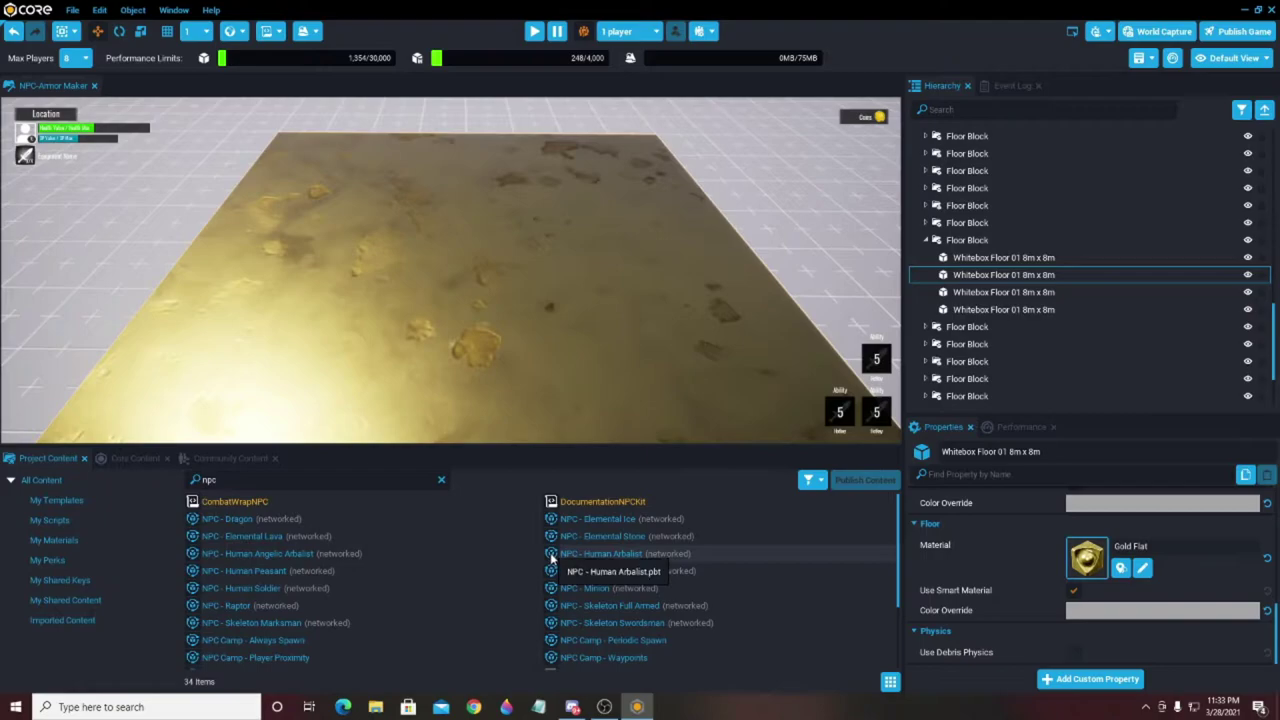
left_click_drag(551, 556, 313, 270)
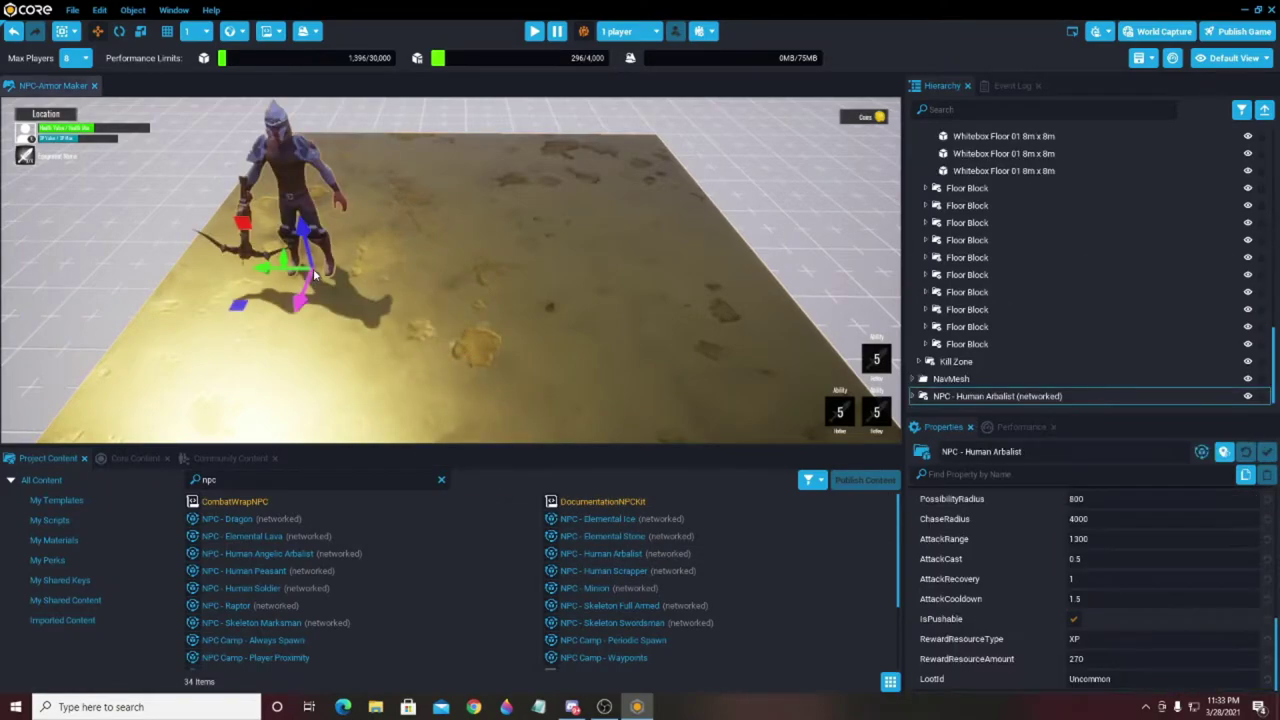
key("f")
scroll(508, 262, "down", 5)
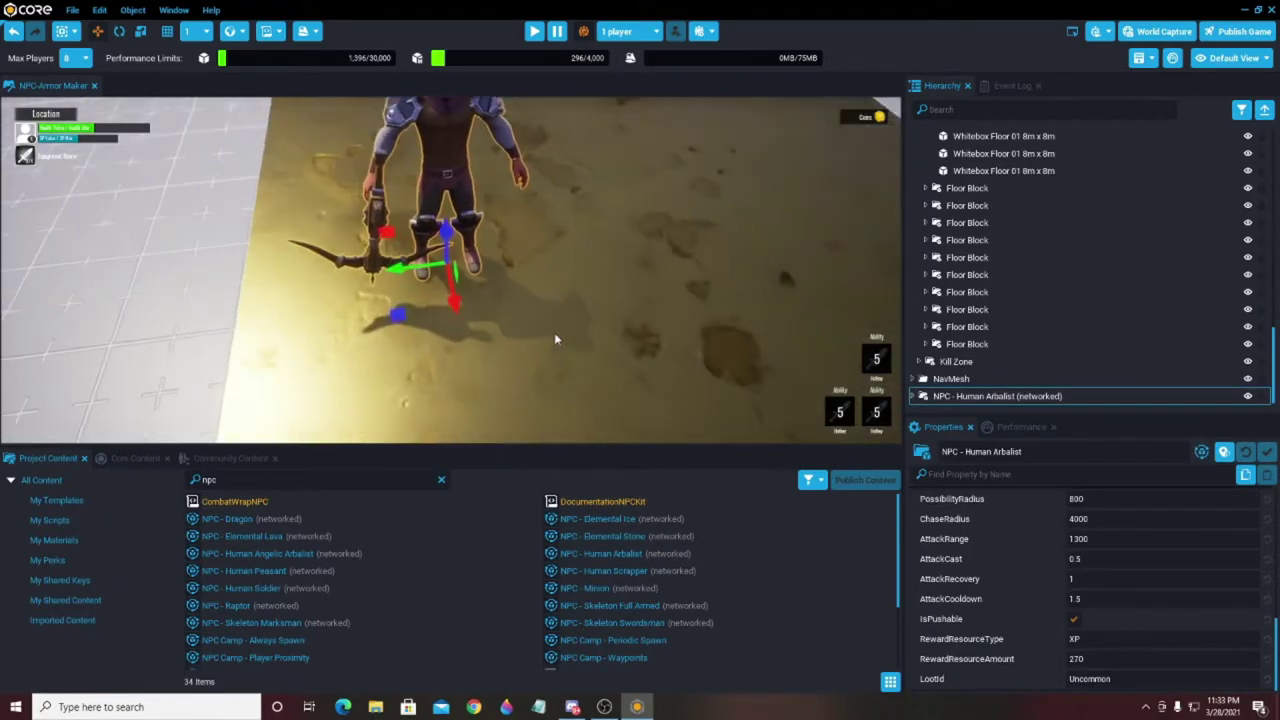
scroll(524, 287, "up", 3)
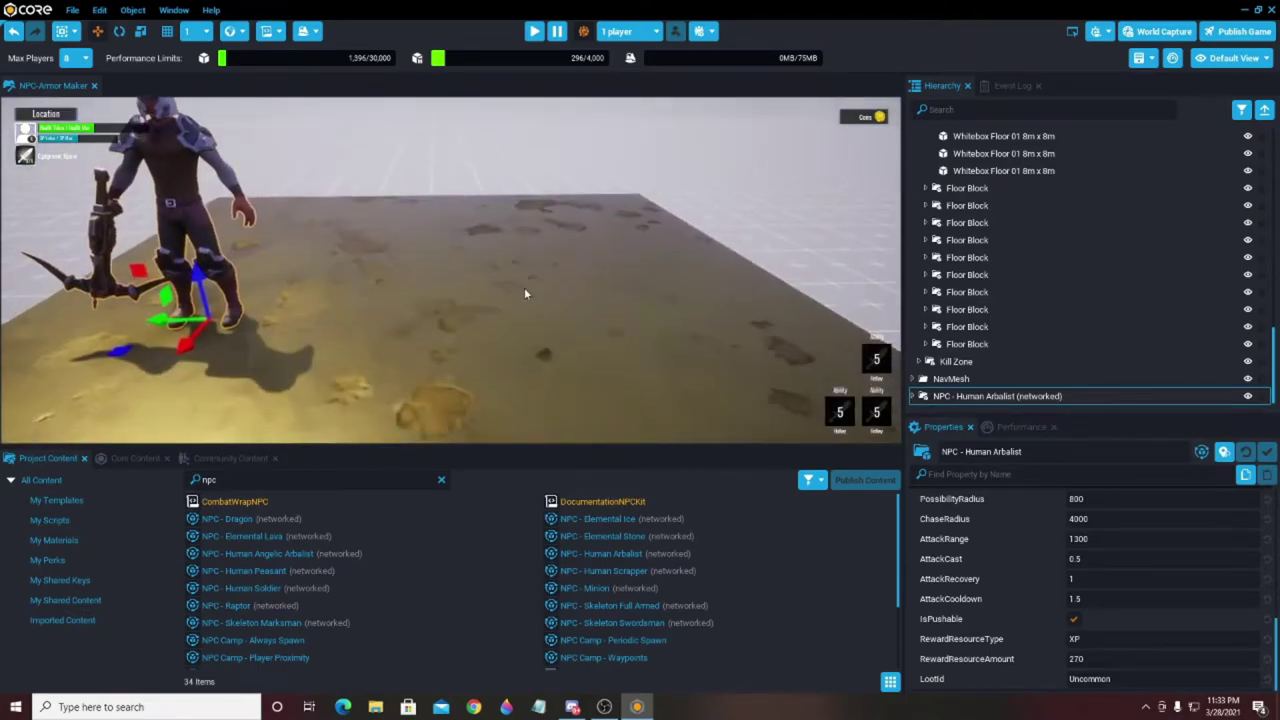
left_click(229, 459)
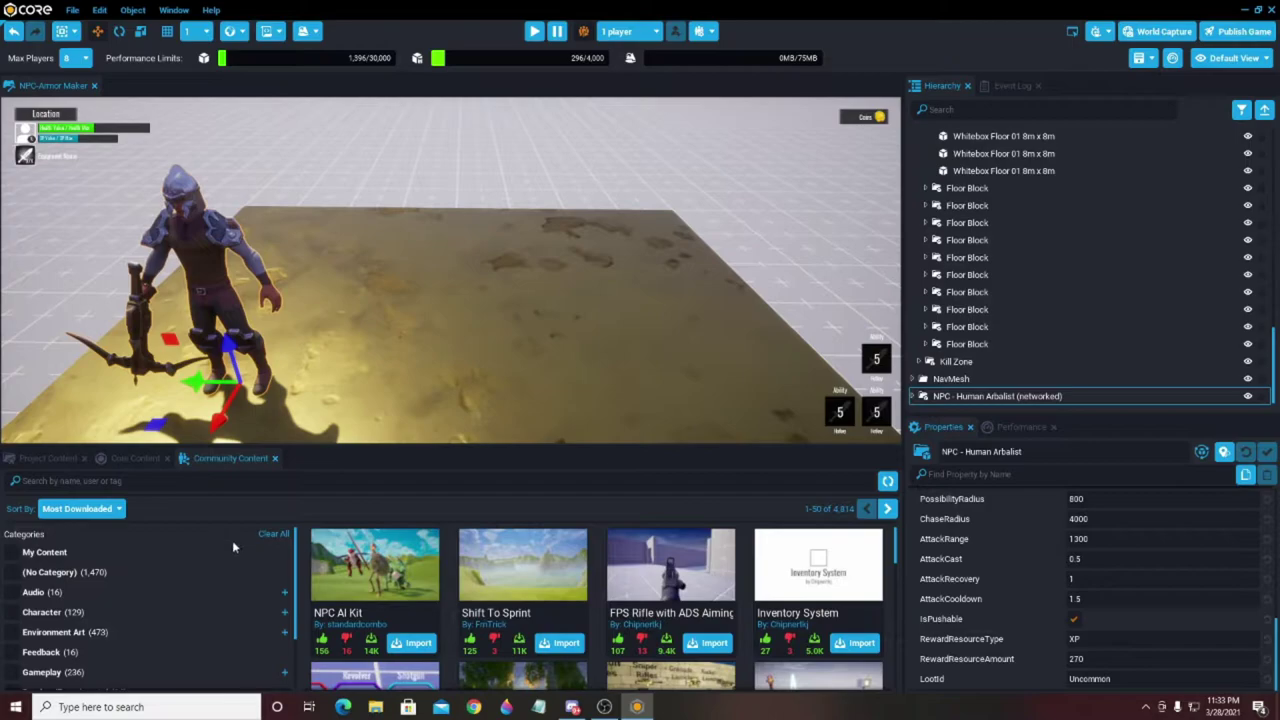
Step: Filter Community Content to My Content and scroll through its 32 items
left_click(12, 555)
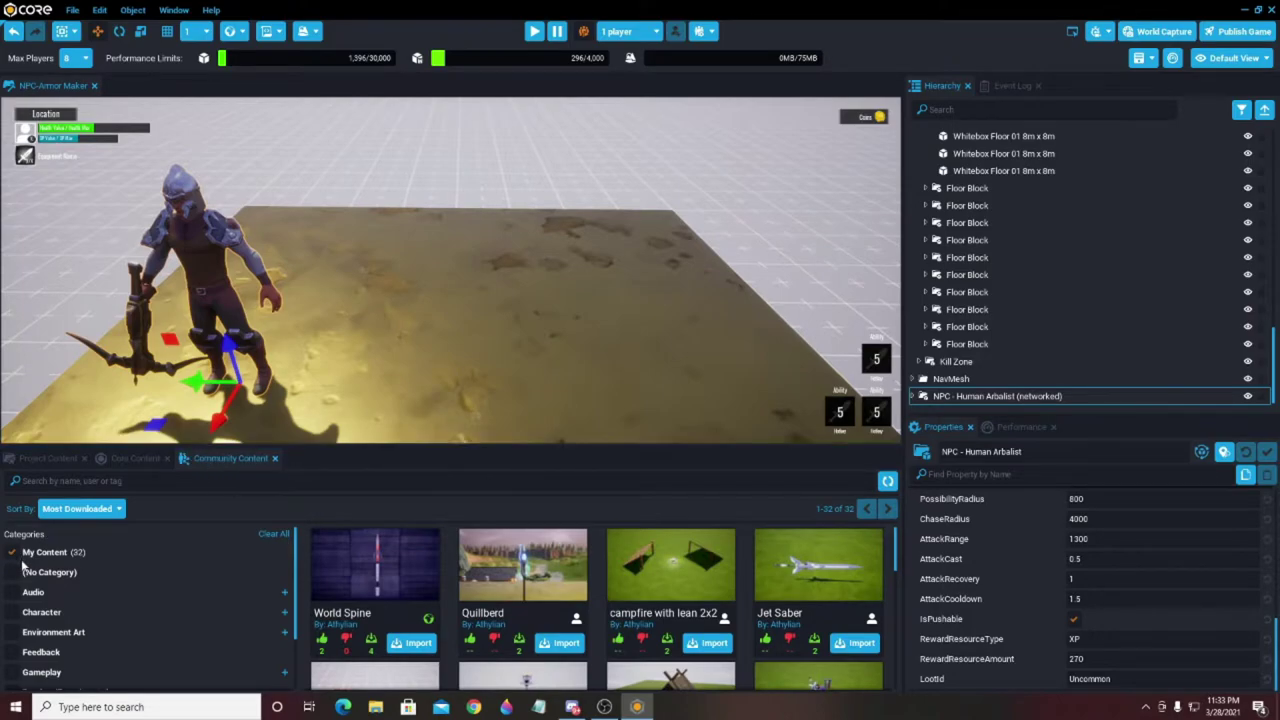
scroll(600, 612, "down", 3)
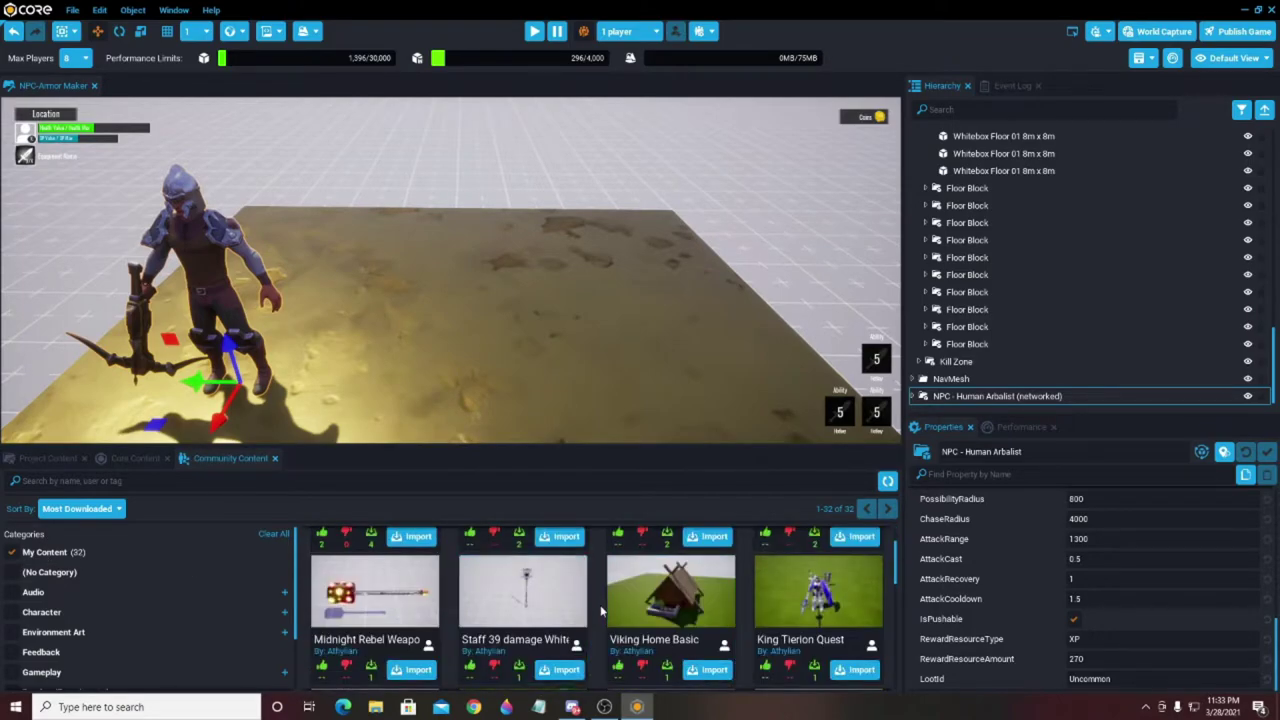
scroll(600, 606, "down", 5)
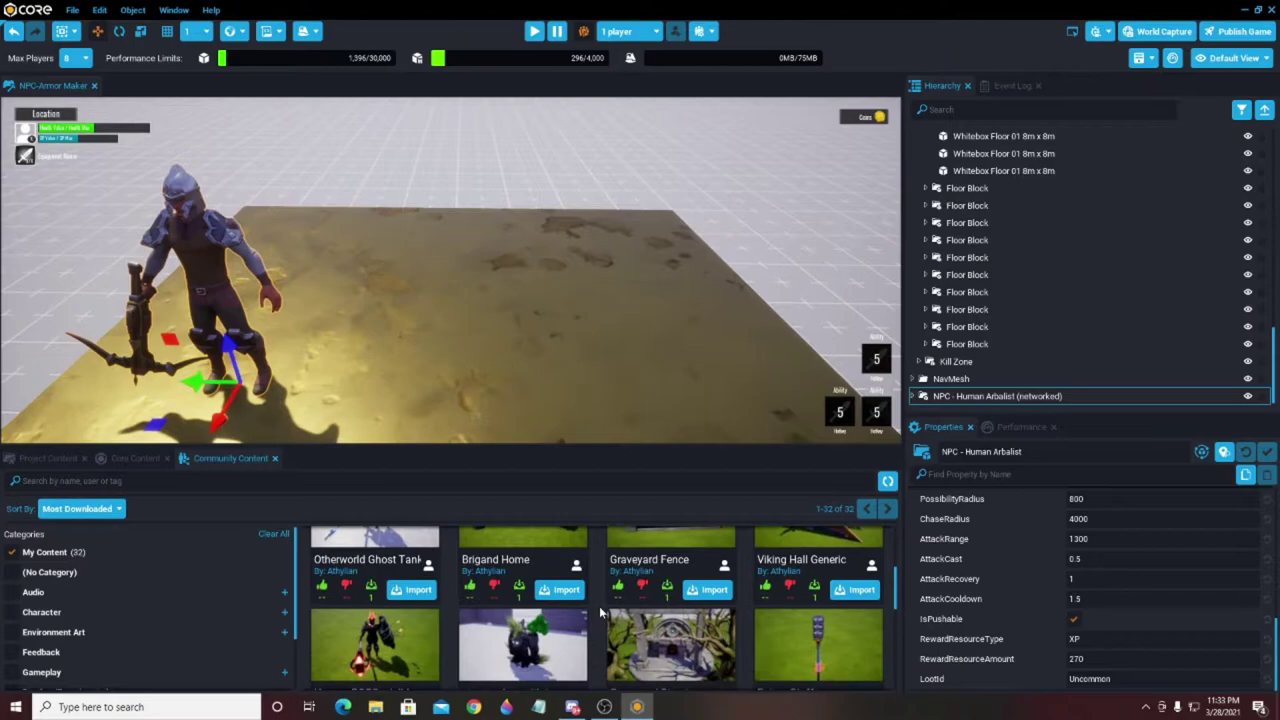
scroll(599, 606, "down", 8)
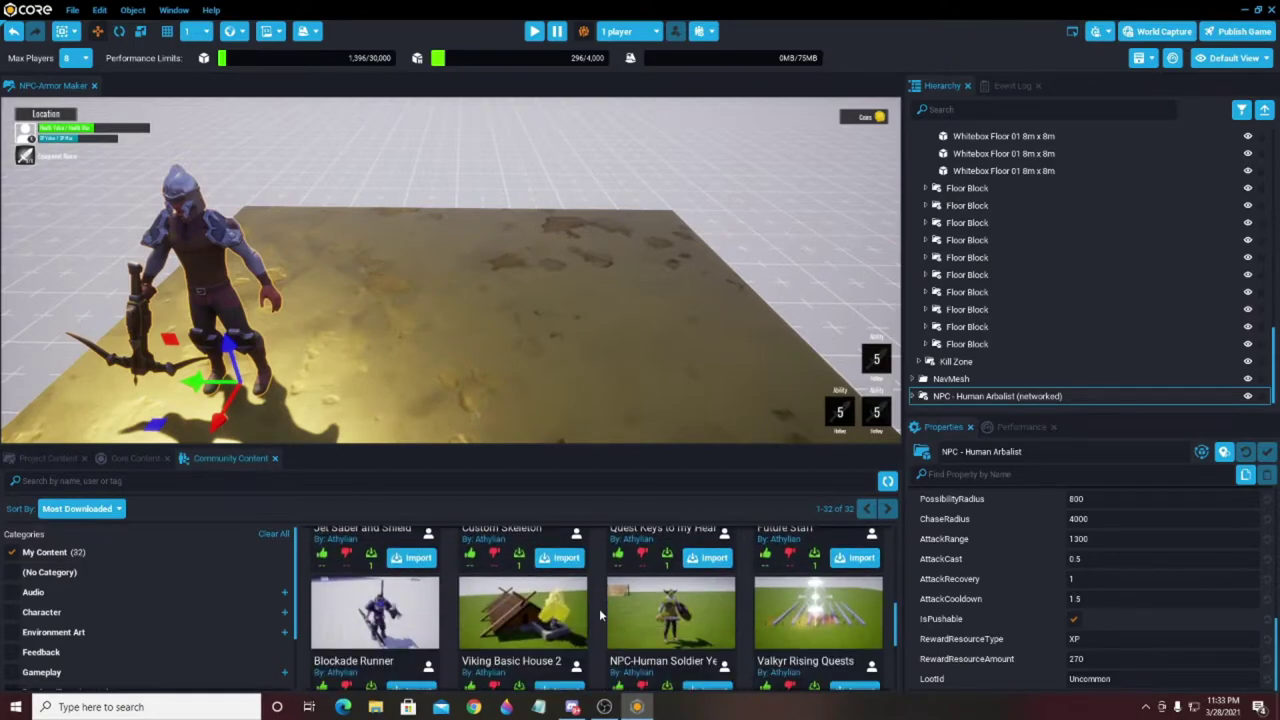
scroll(600, 615, "down", 6)
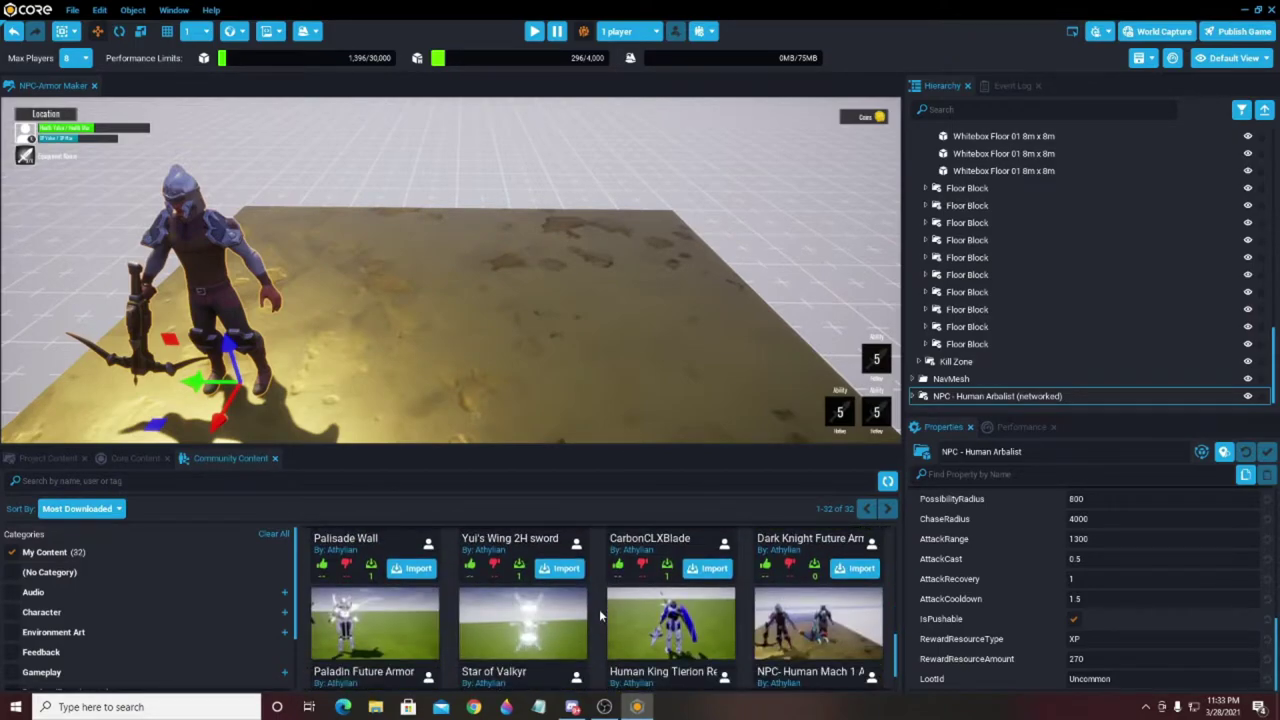
scroll(599, 609, "down", 1)
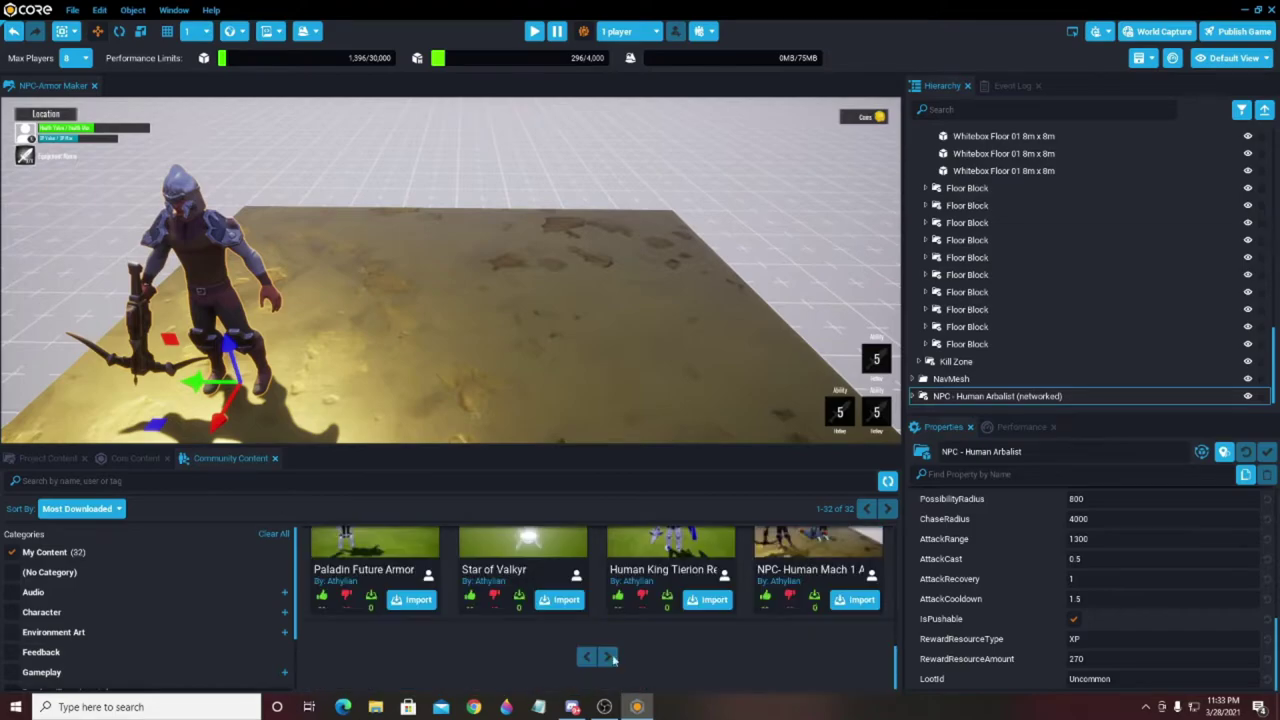
scroll(600, 628, "up", 3)
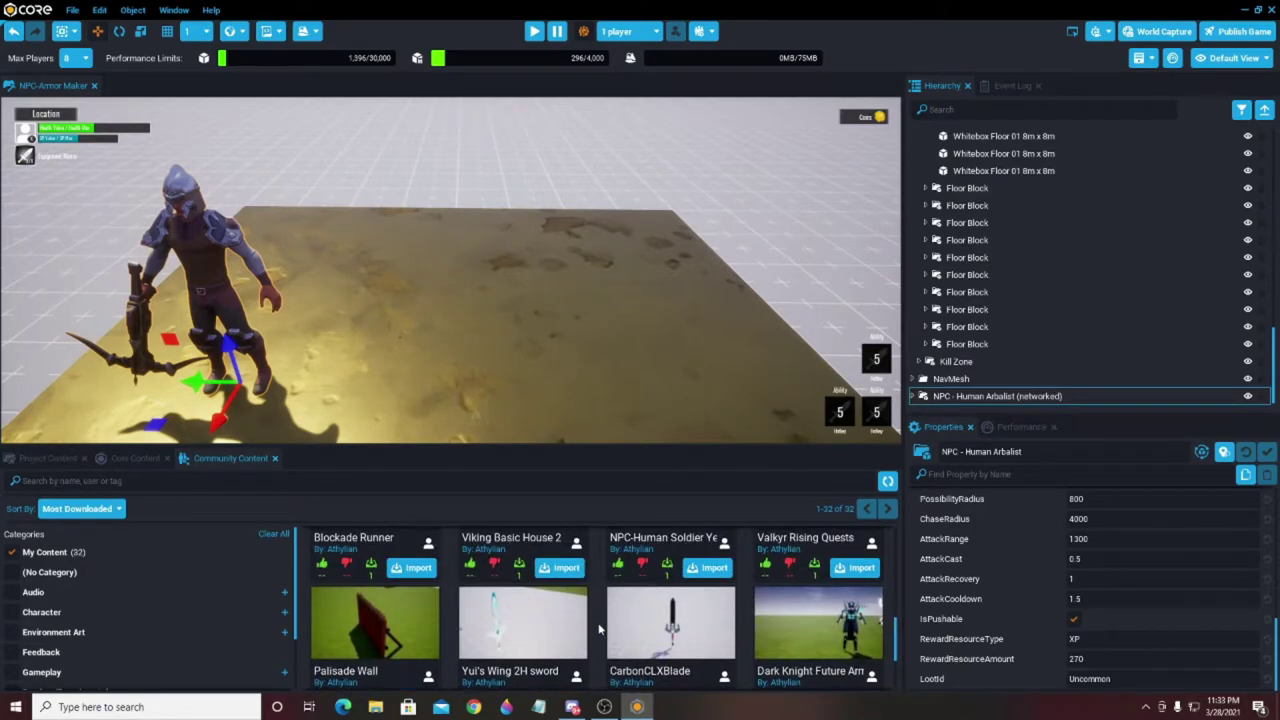
scroll(598, 628, "up", 4)
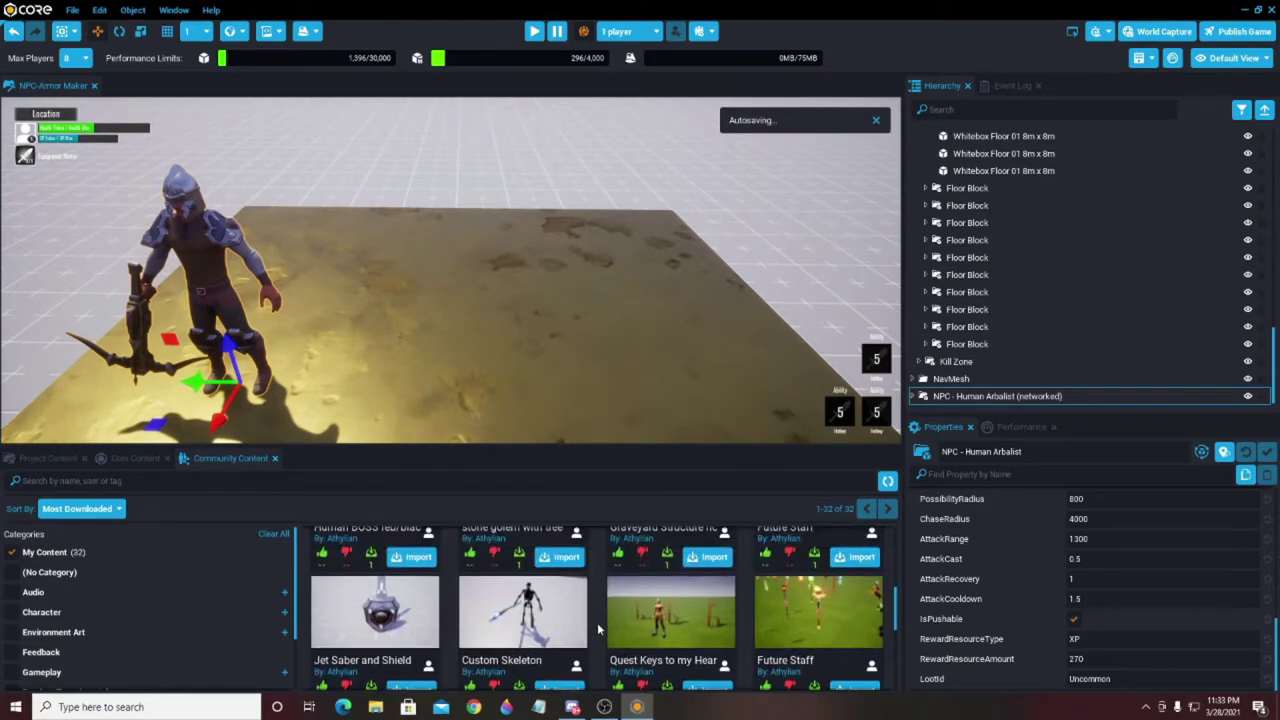
scroll(598, 628, "up", 3)
scroll(598, 628, "up", 1)
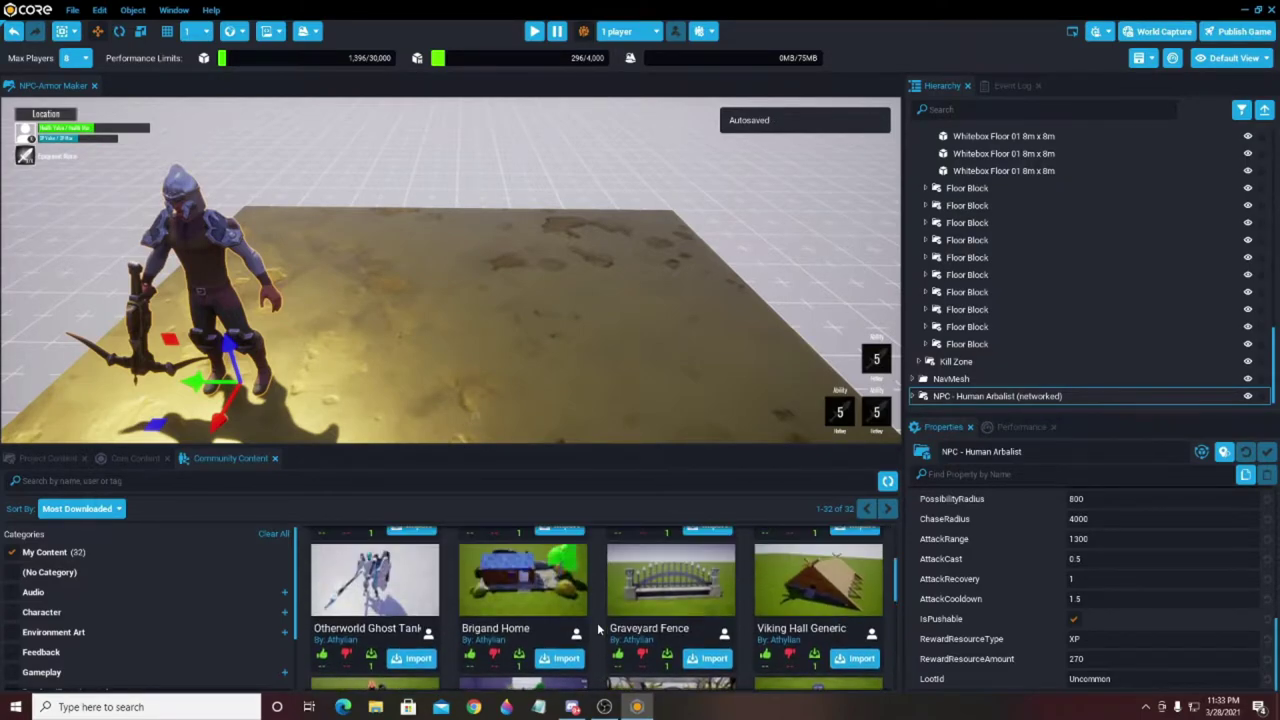
scroll(598, 628, "up", 2)
scroll(597, 628, "up", 2)
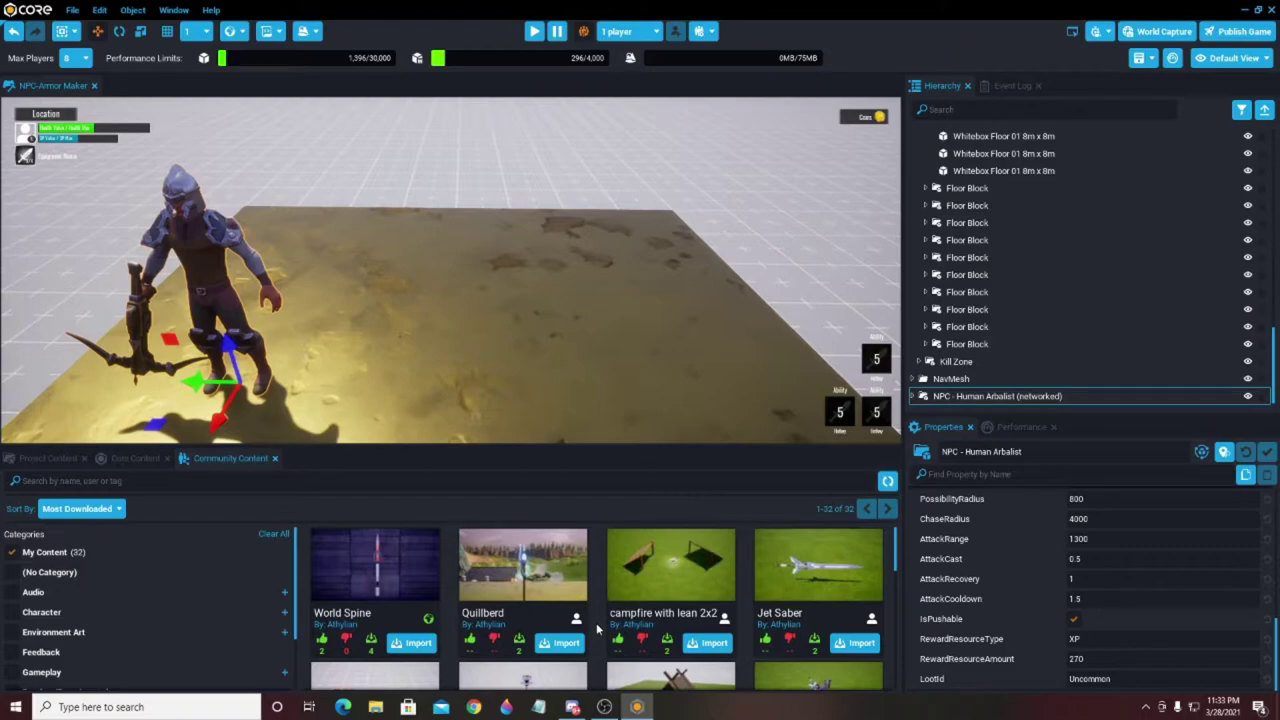
scroll(597, 628, "down", 2)
scroll(597, 629, "down", 4)
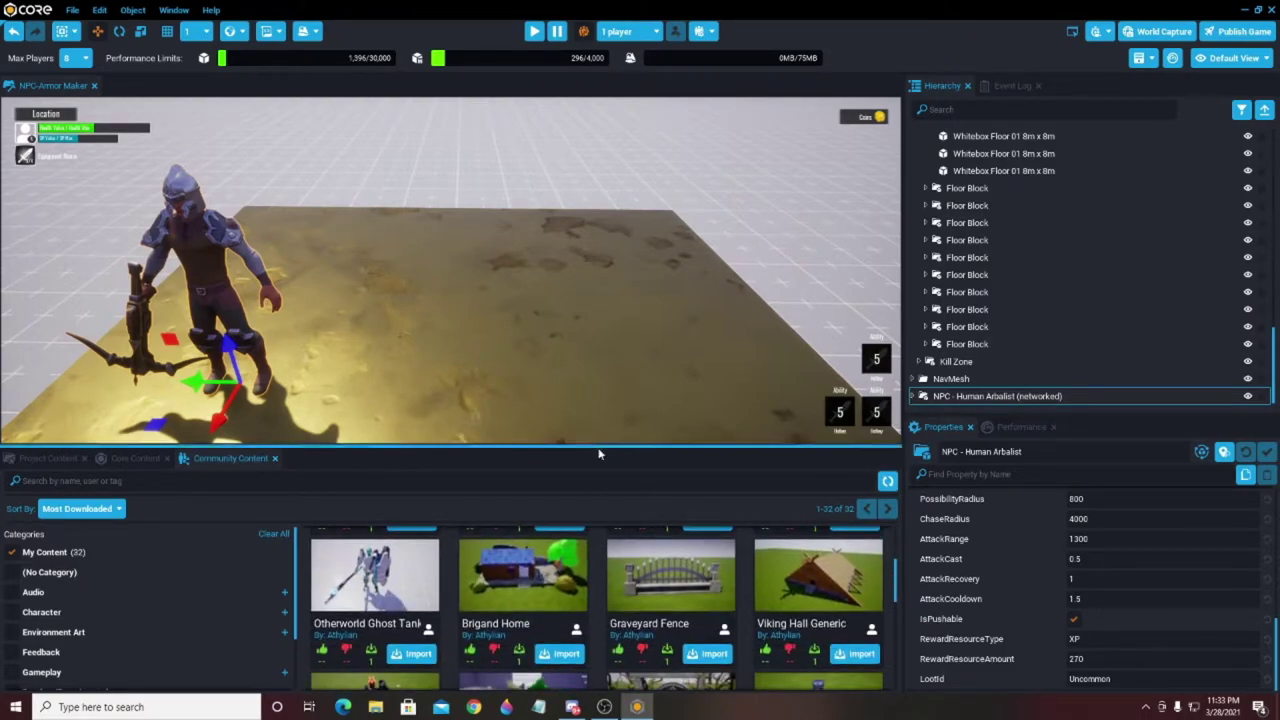
Step: Enlarge the community grid and import the NPC- Human Mach 1 Arbalist template, confirming with Yes
left_click_drag(597, 448, 597, 258)
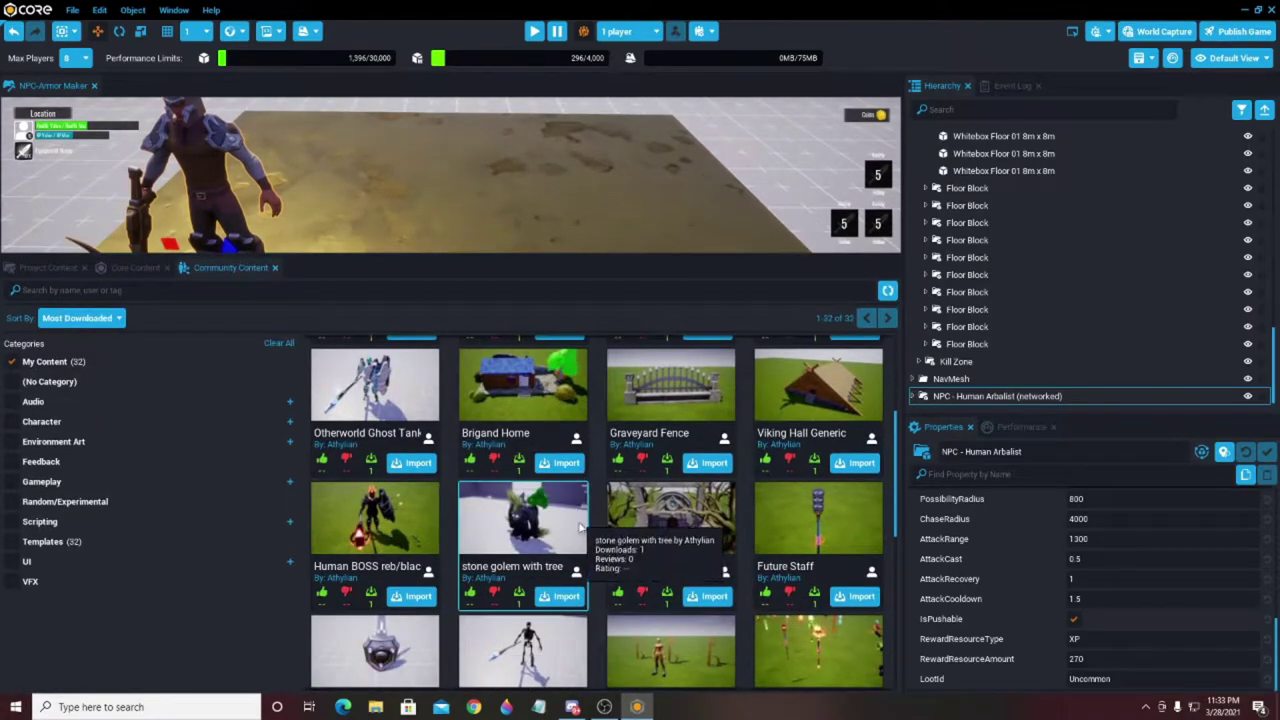
scroll(602, 555, "down", 3)
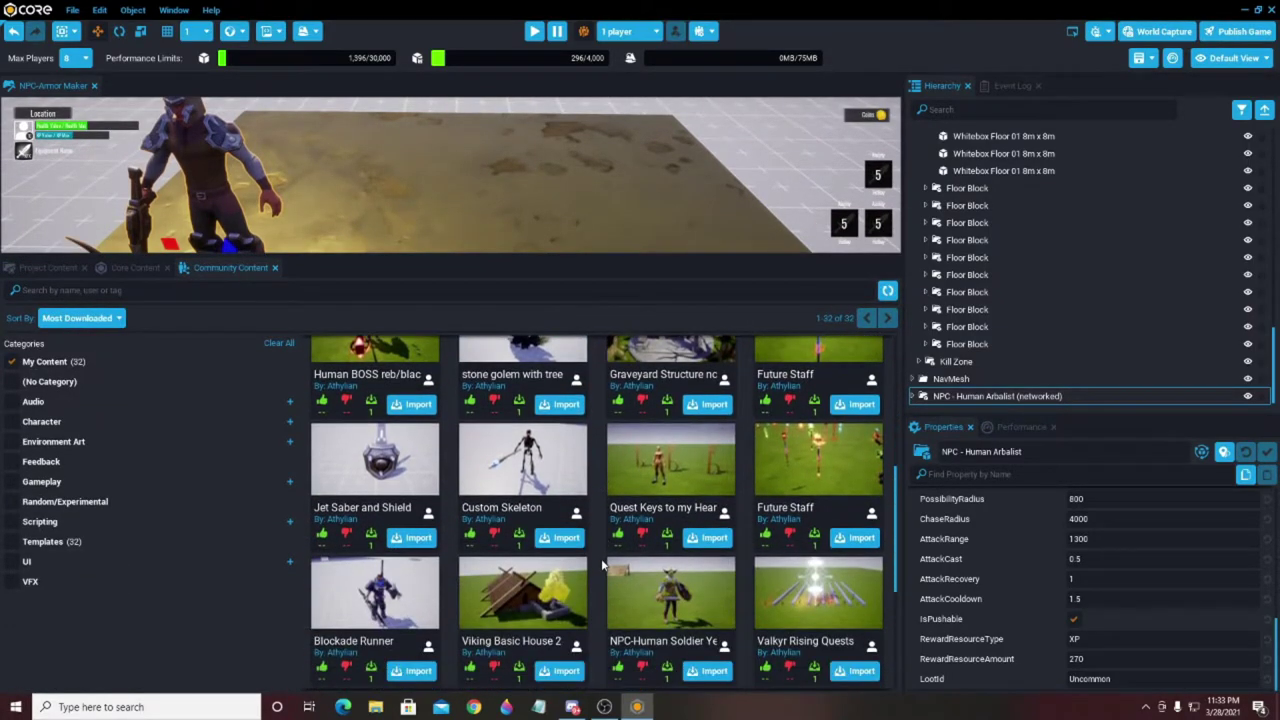
scroll(602, 566, "down", 2)
scroll(602, 568, "down", 4)
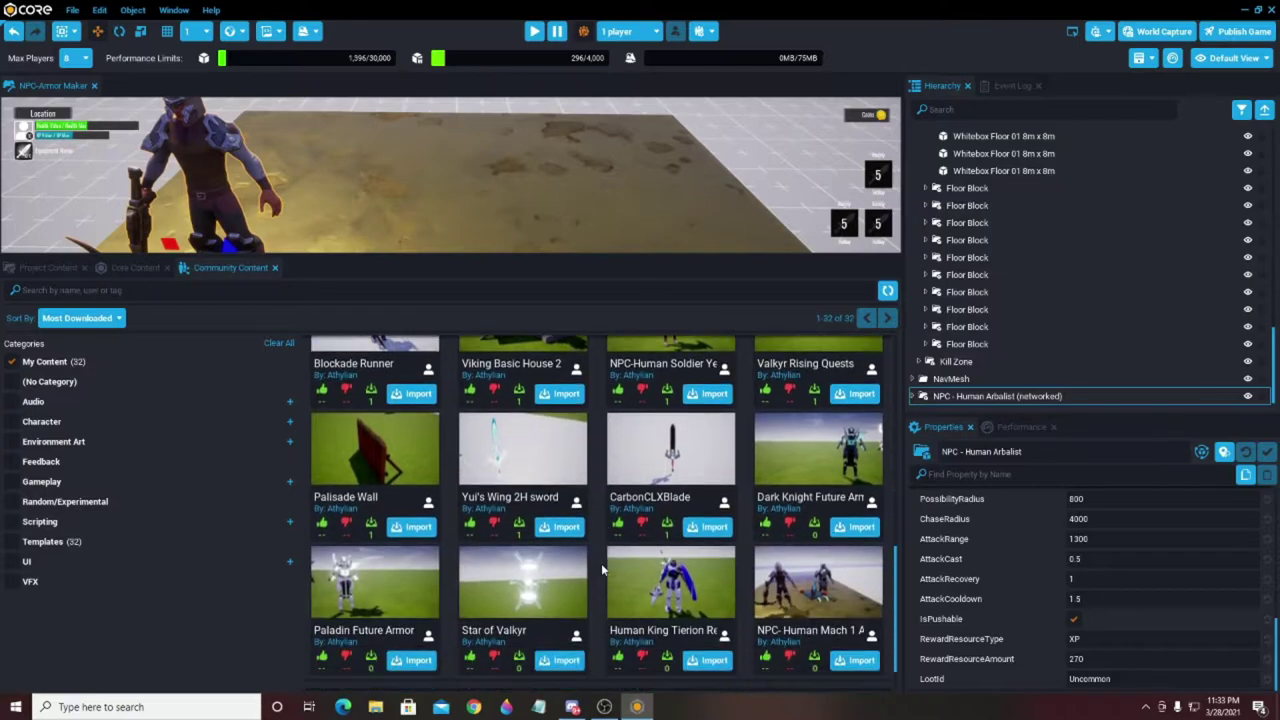
left_click(853, 665)
left_click(547, 373)
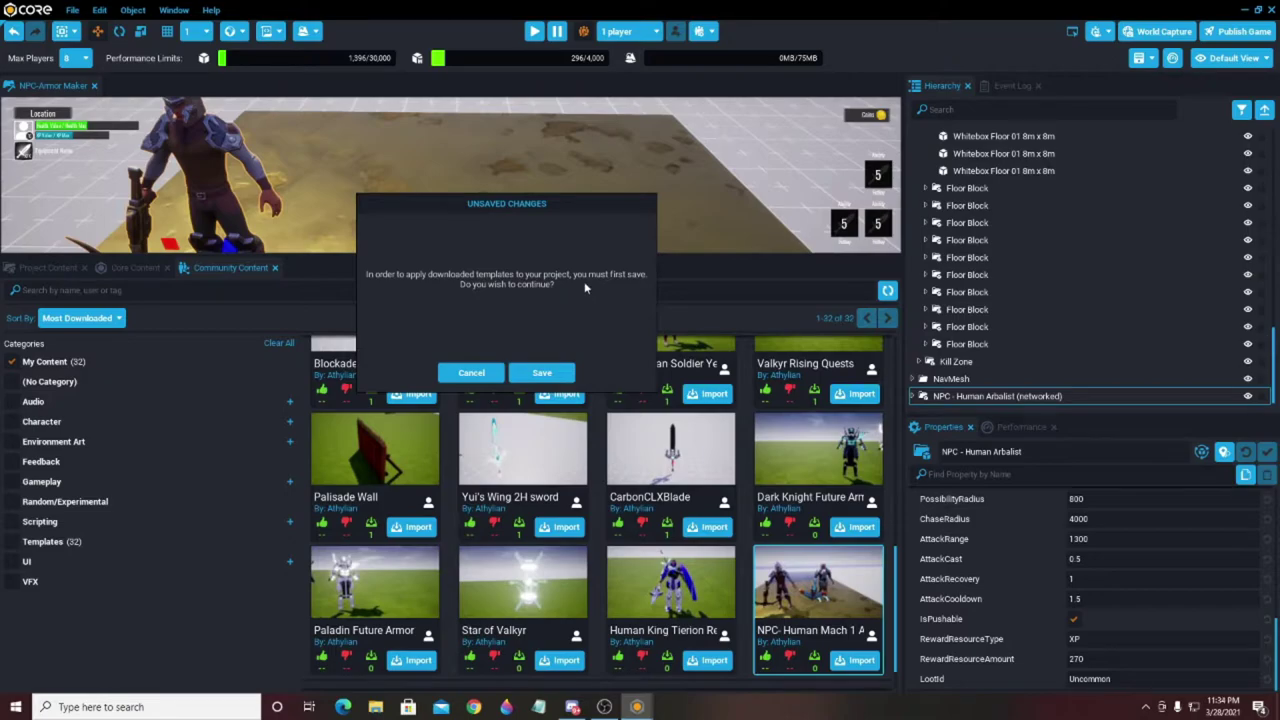
Step: Save the project and place the imported NPC- Human Mach 1 Arbalist on the gold floor
left_click(549, 374)
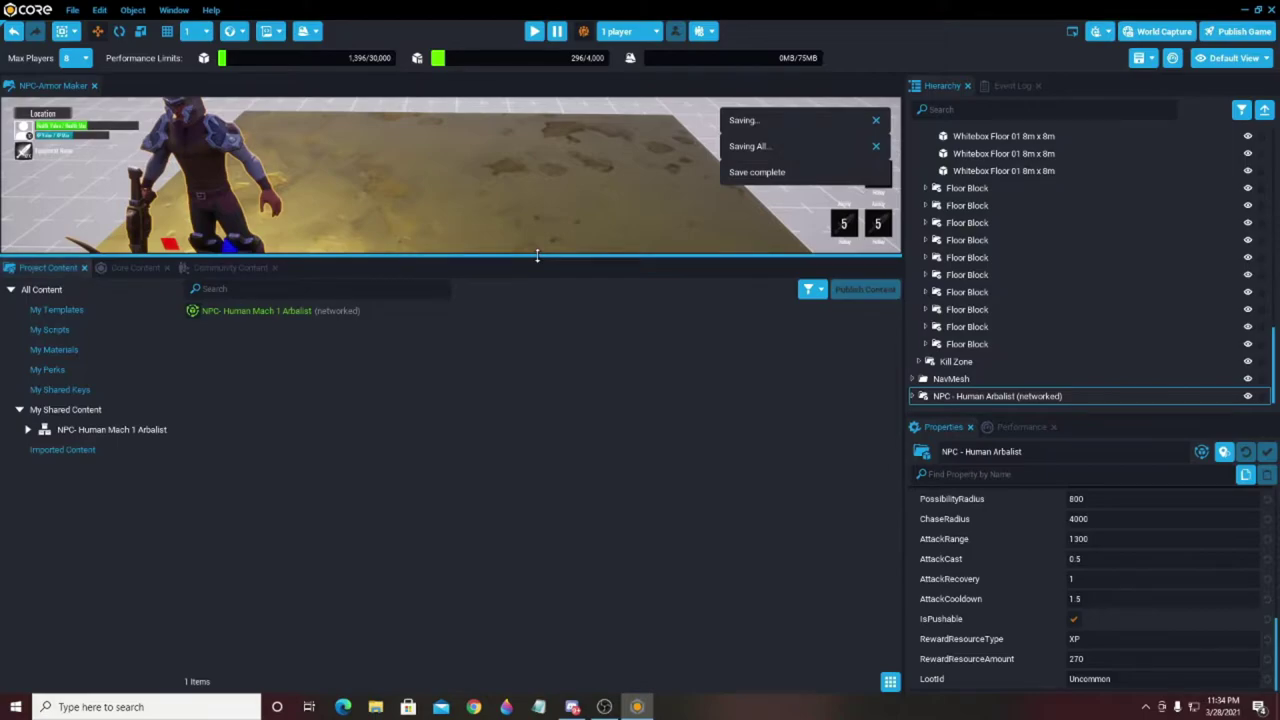
left_click_drag(537, 256, 210, 466)
left_click_drag(198, 520, 590, 372)
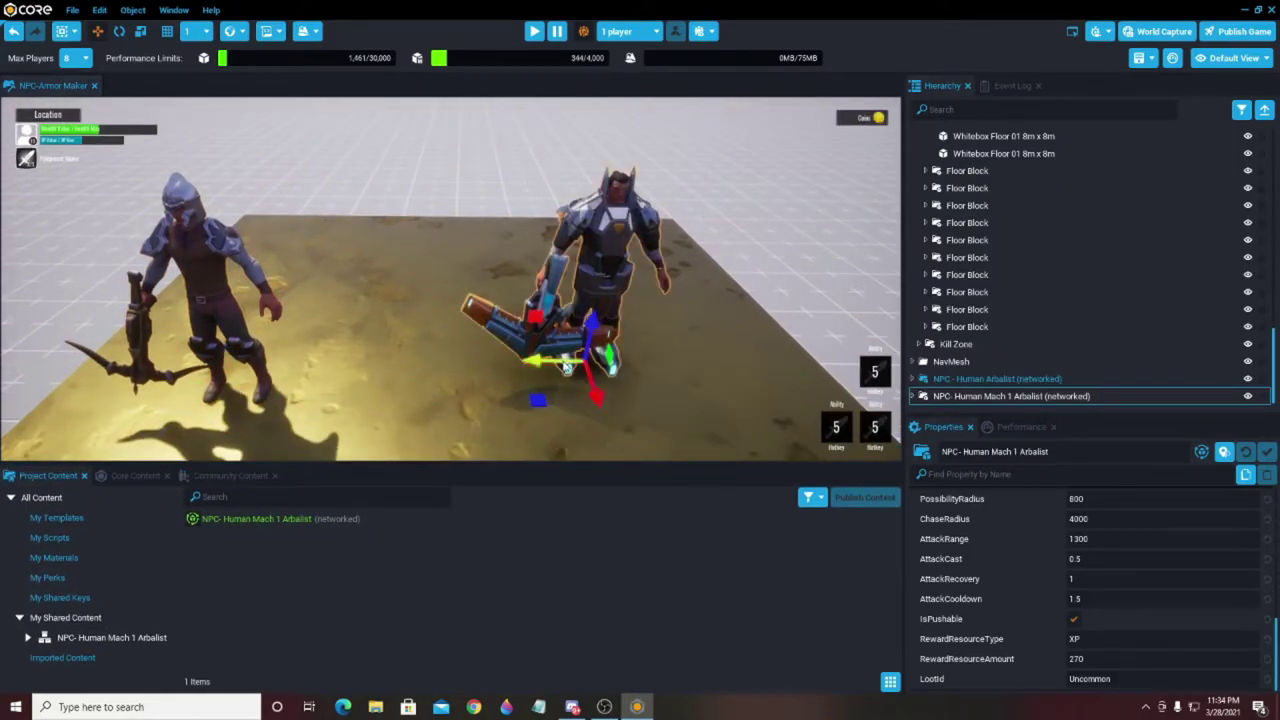
Step: Frame both NPCs, select NPC - Human Arbalist, and enlarge the 3D viewport
key("f")
scroll(423, 365, "down", 2)
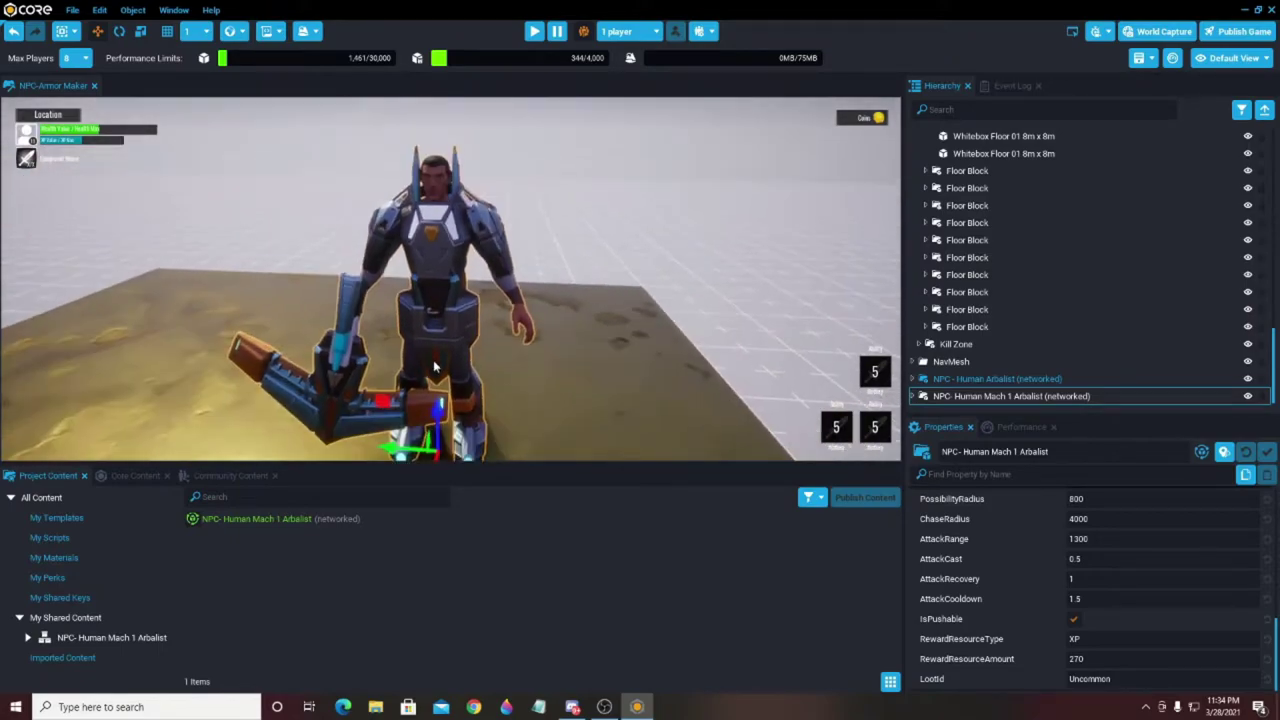
left_click_drag(588, 362, 332, 327, "alt")
left_click(380, 311)
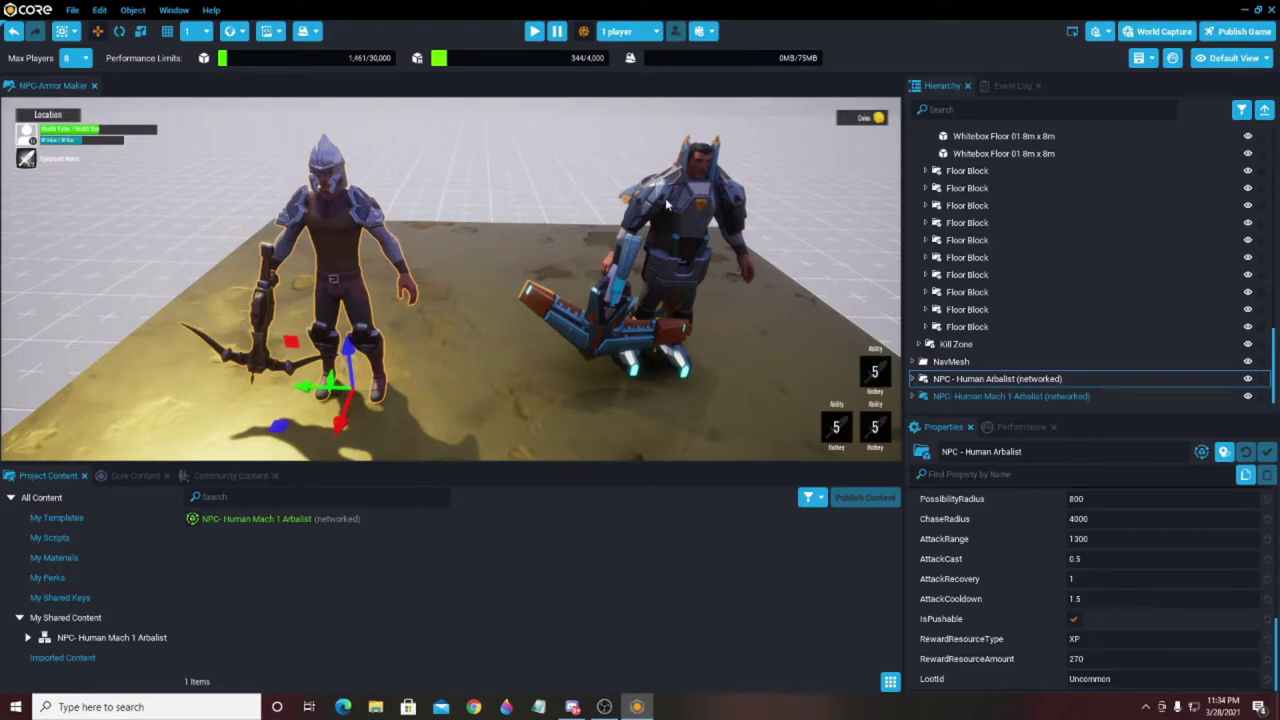
left_click_drag(487, 215, 507, 325, "alt")
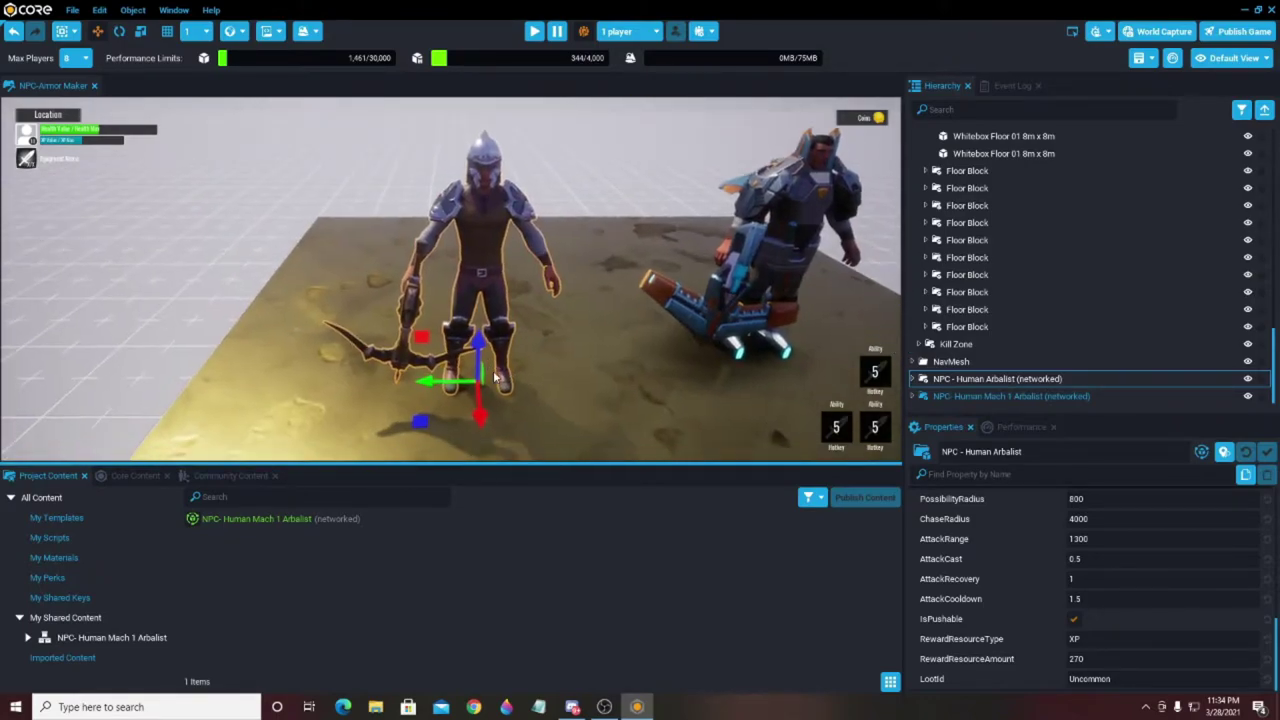
left_click_drag(551, 463, 565, 566)
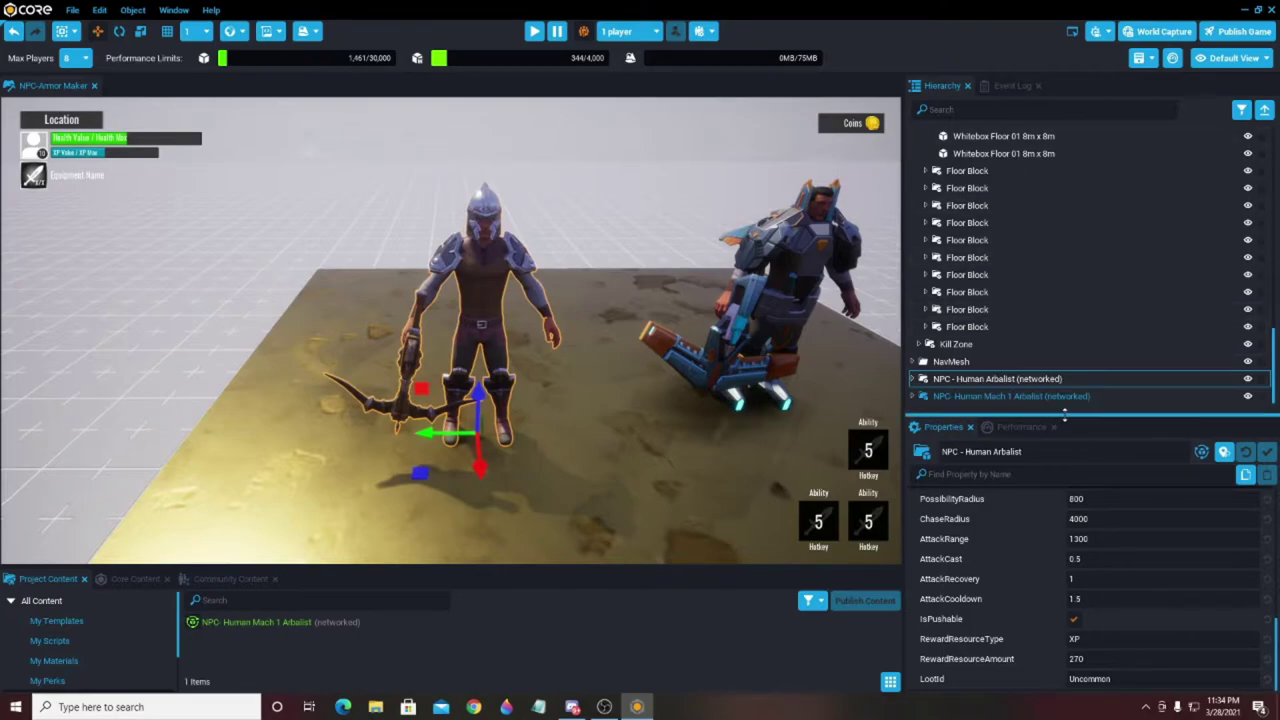
Step: Collapse the Hierarchy and move NPC - Human Arbalist below the Mach 1 Arbalist
left_click_drag(1064, 418, 1064, 553)
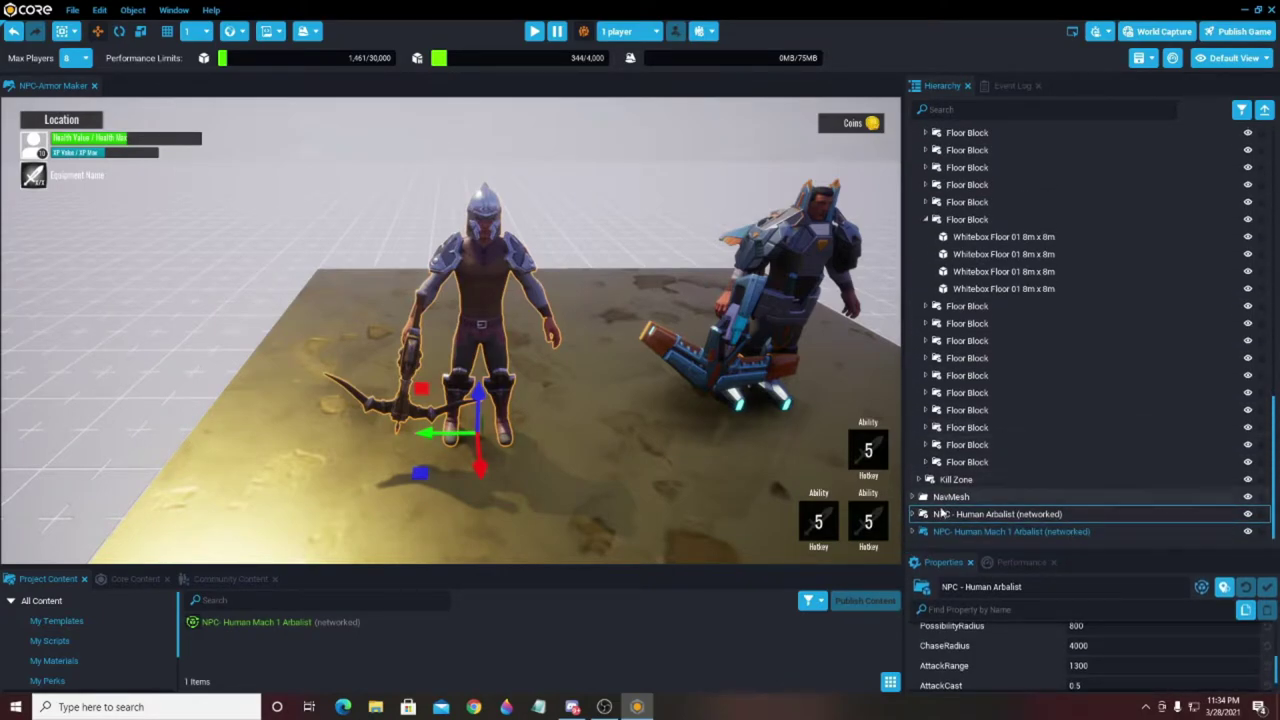
left_click(1264, 111)
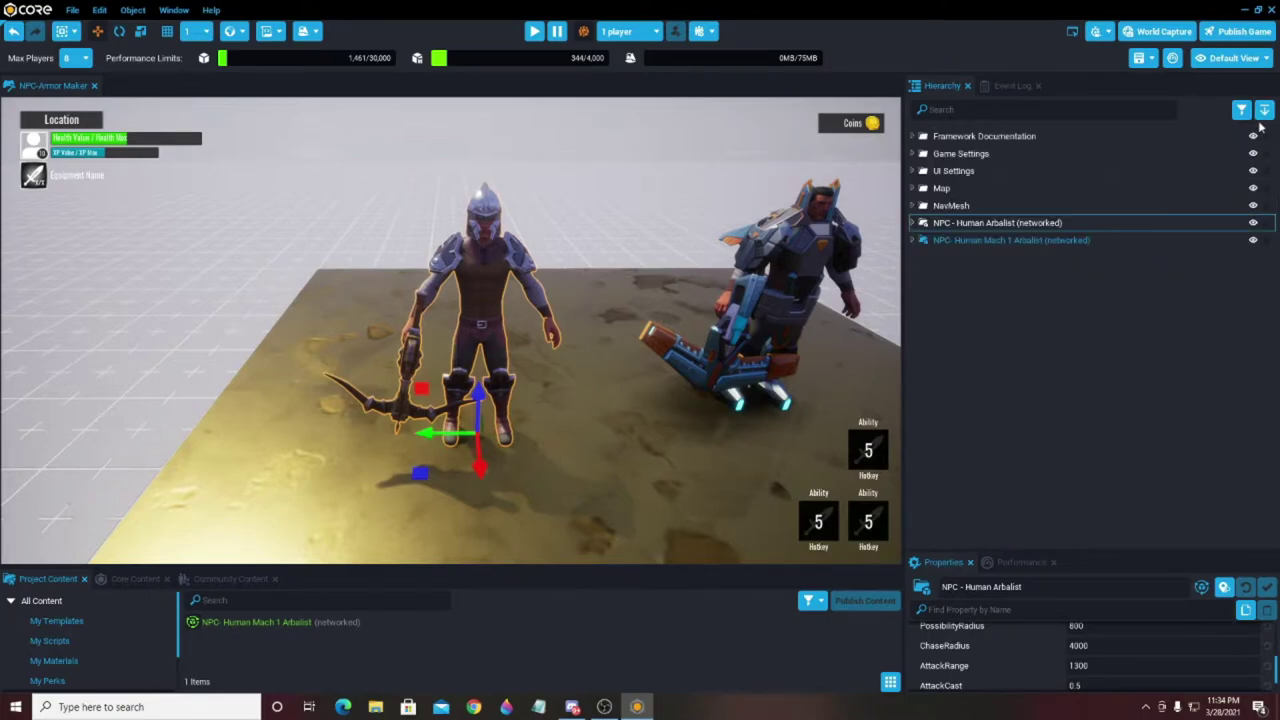
left_click(951, 223)
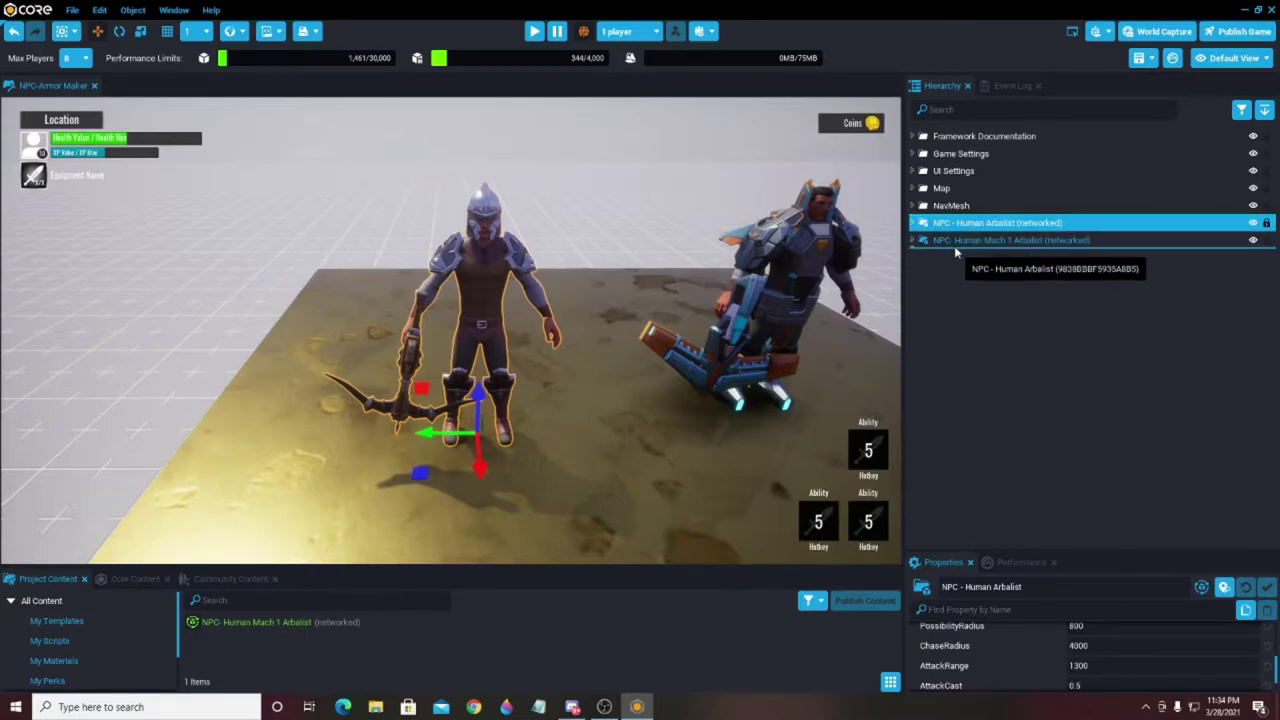
left_click_drag(955, 252, 958, 254)
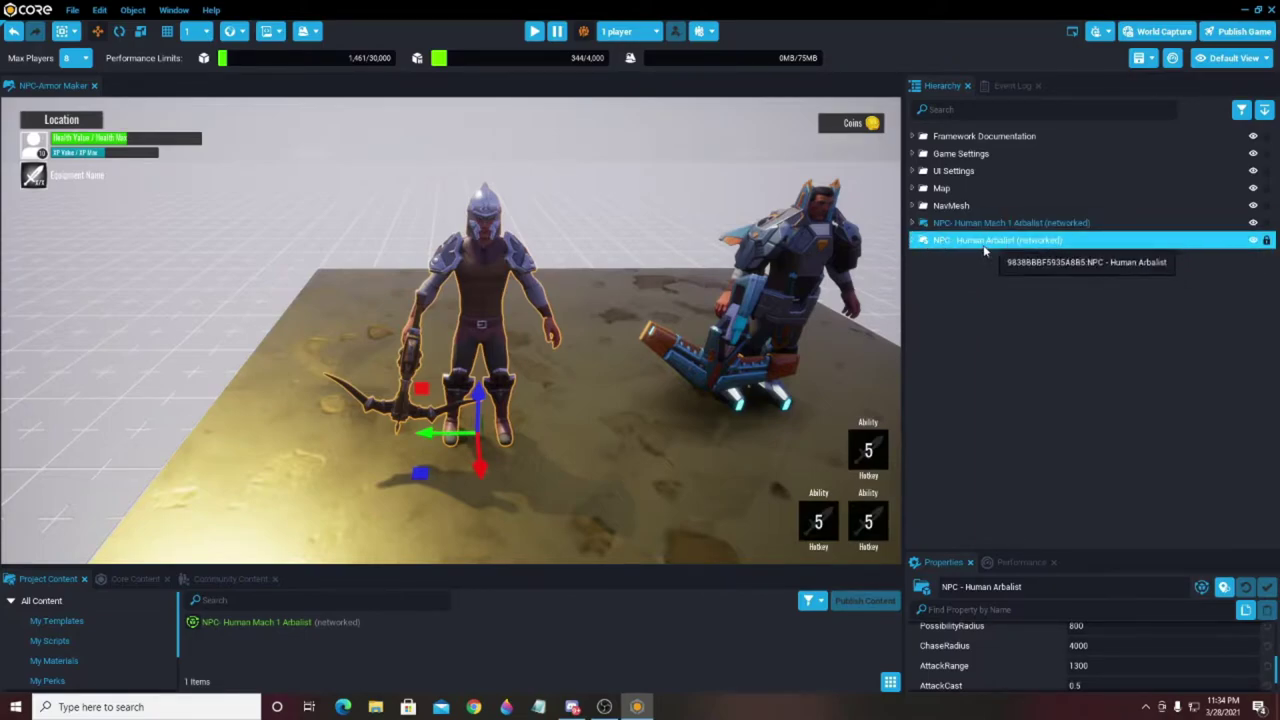
Step: Expand NPC - Human Arbalist through ClientContext down to GeoRoot's armour slots
left_click(914, 241)
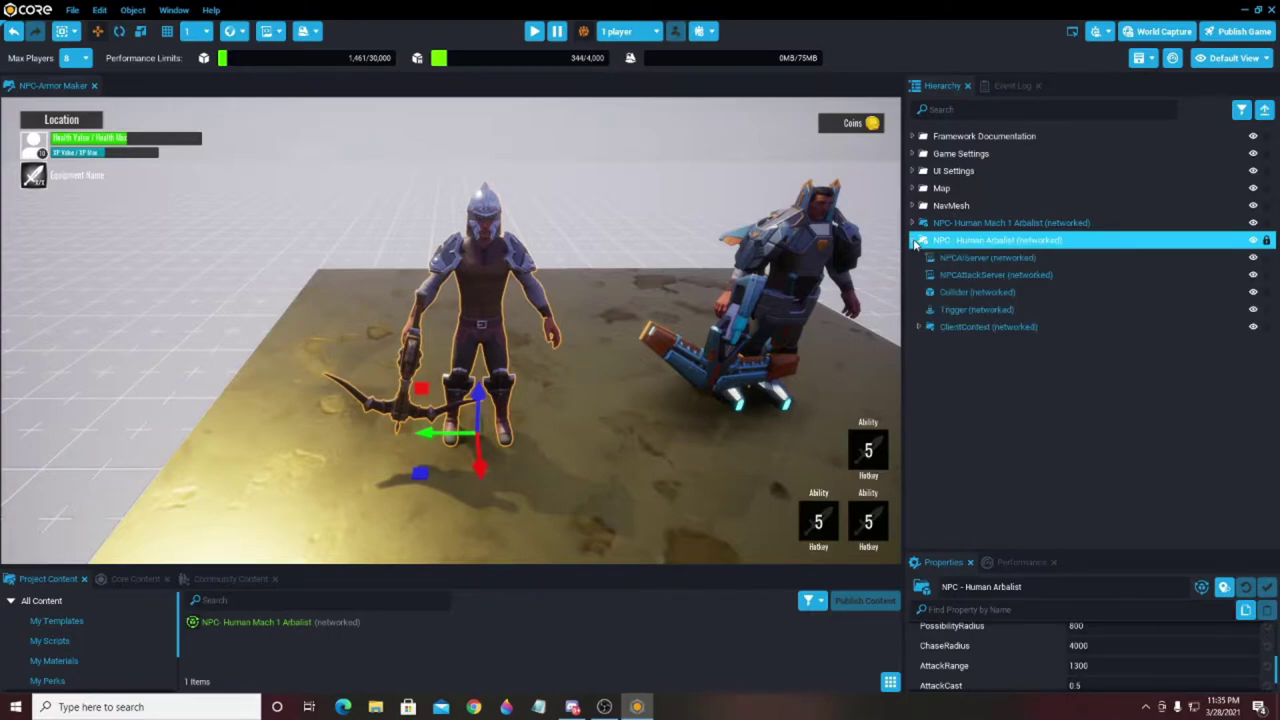
left_click(919, 326)
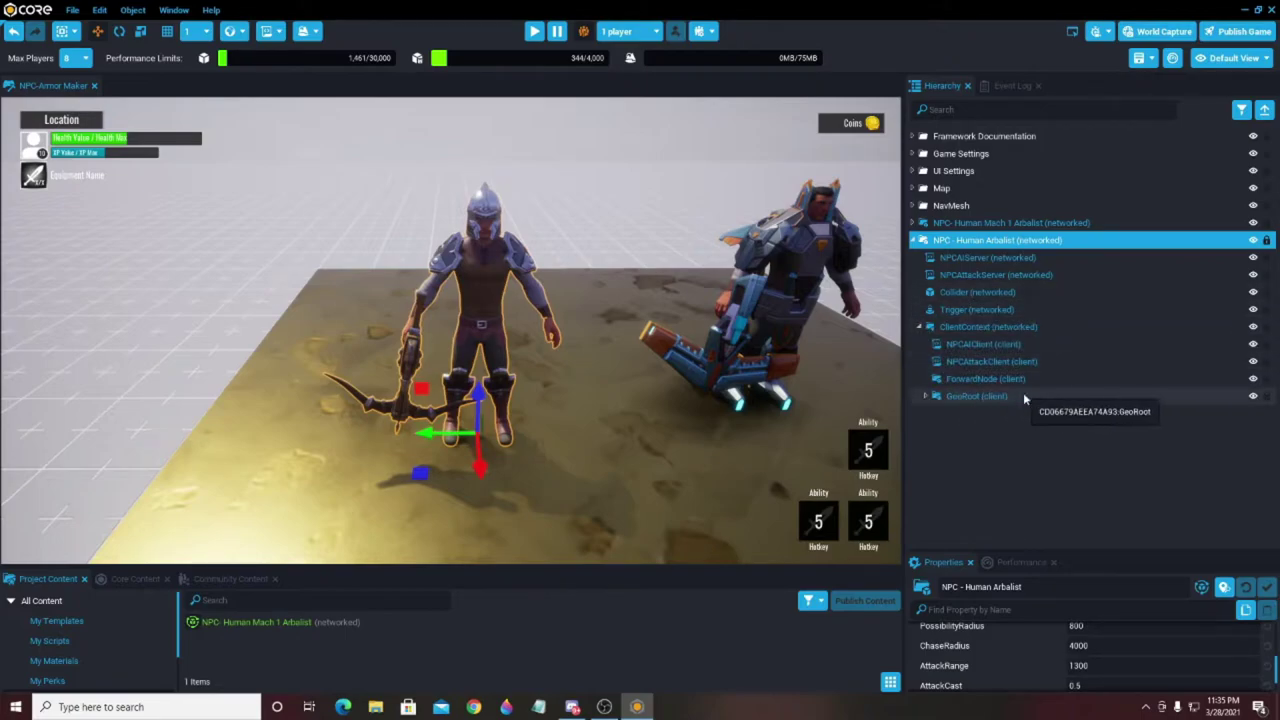
left_click(926, 397)
scroll(990, 394, "down", 1)
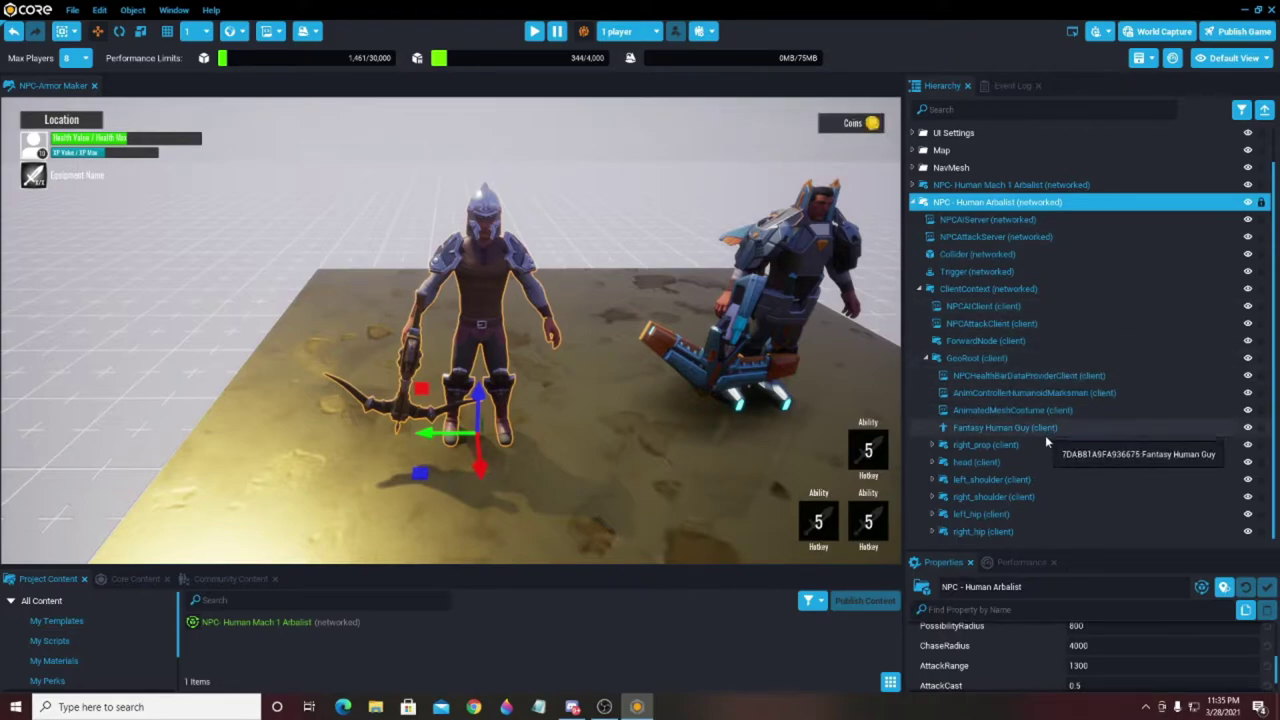
left_click(989, 428)
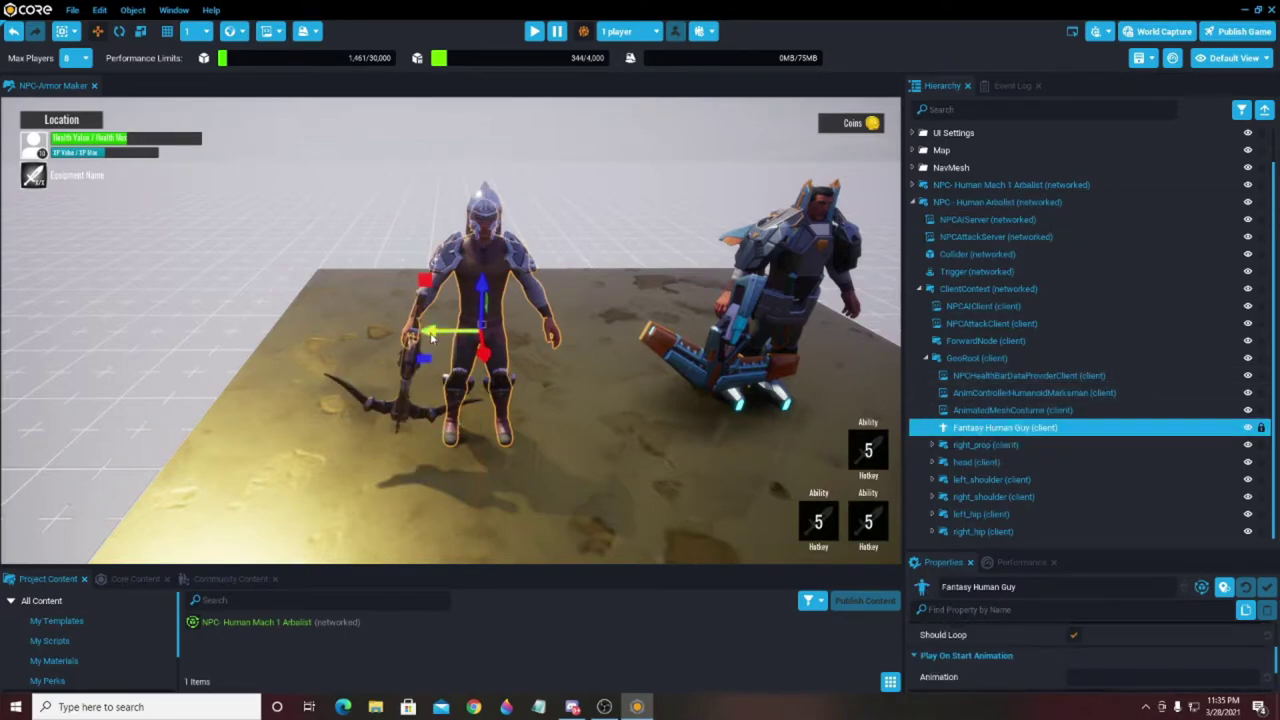
left_click_drag(437, 332, 240, 333)
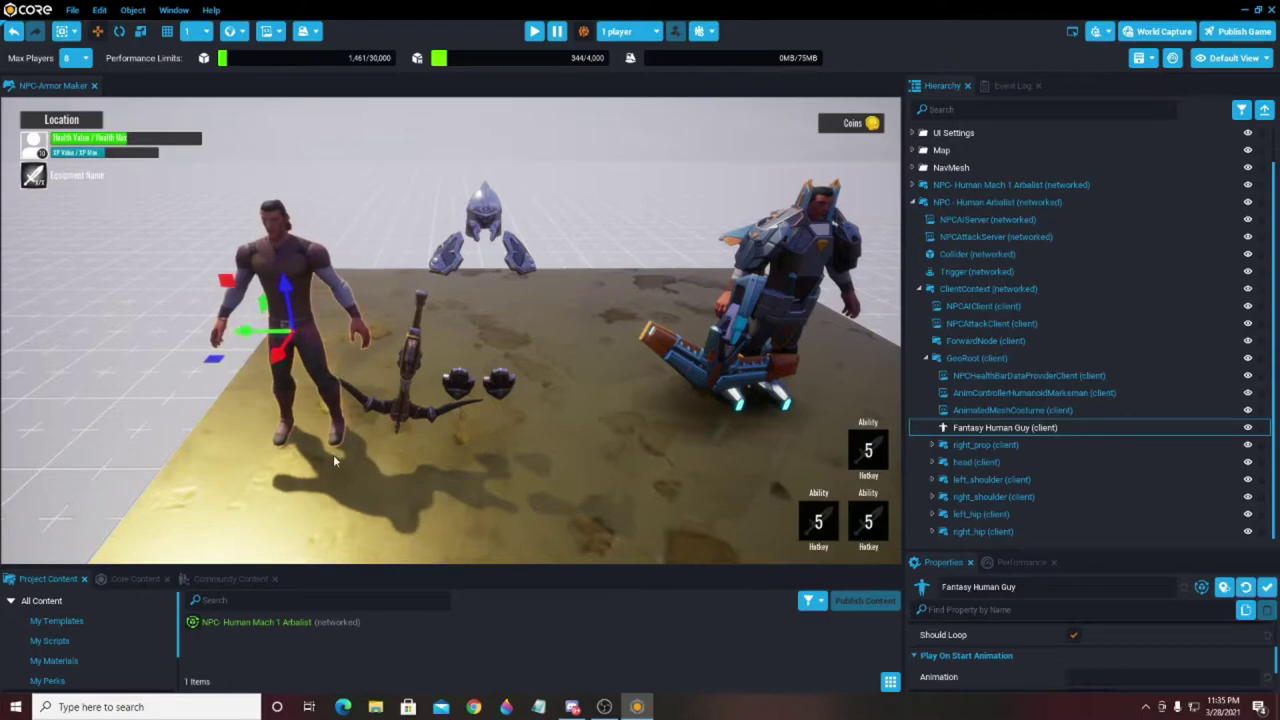
left_click(14, 37)
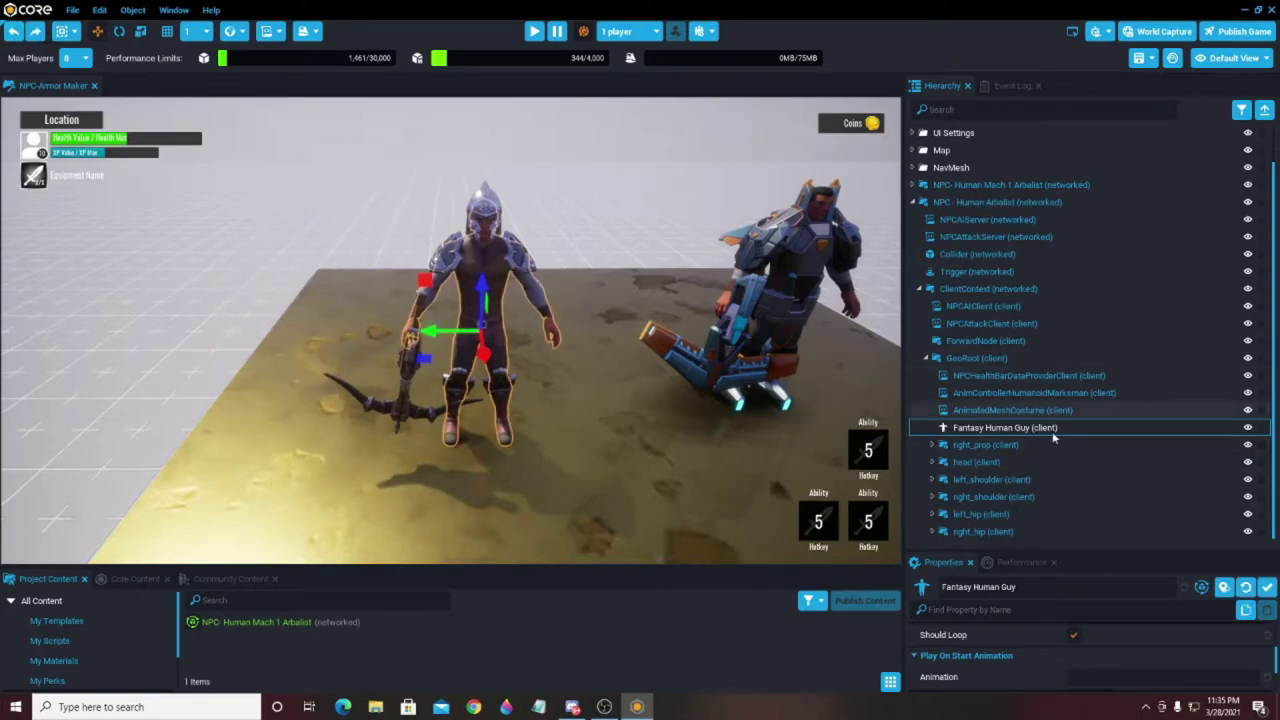
left_click(970, 446)
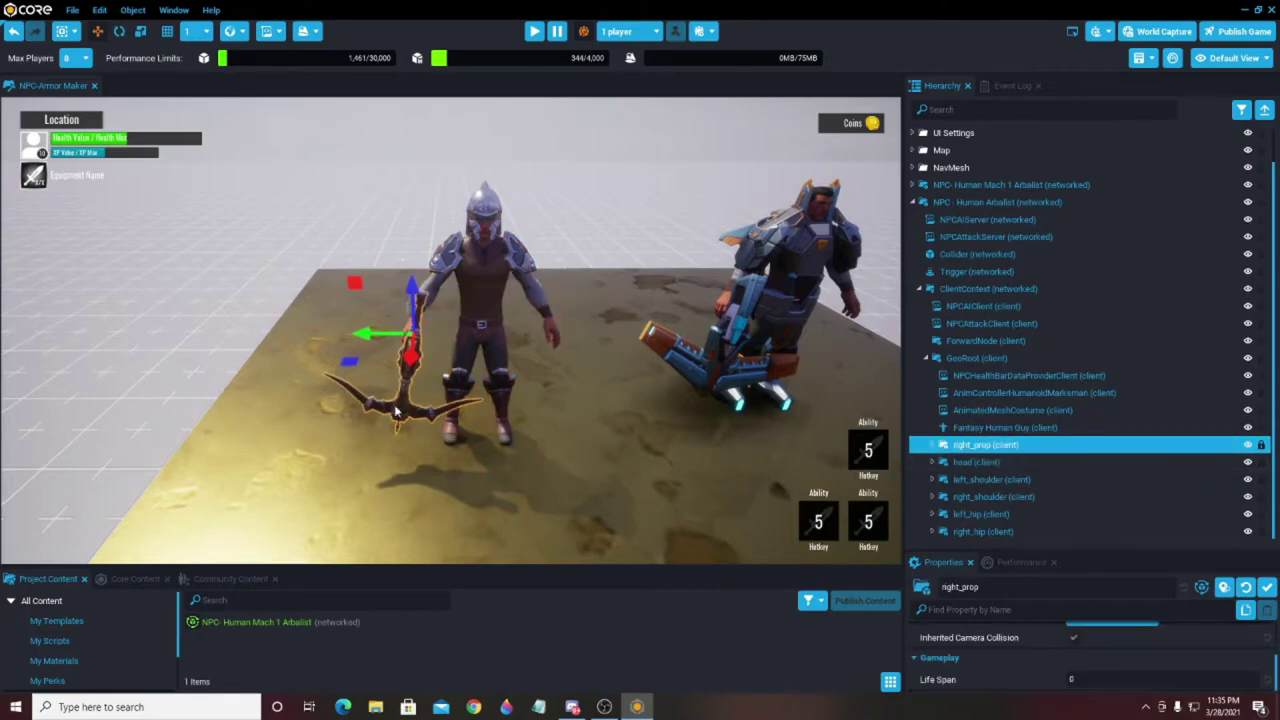
left_click(969, 464)
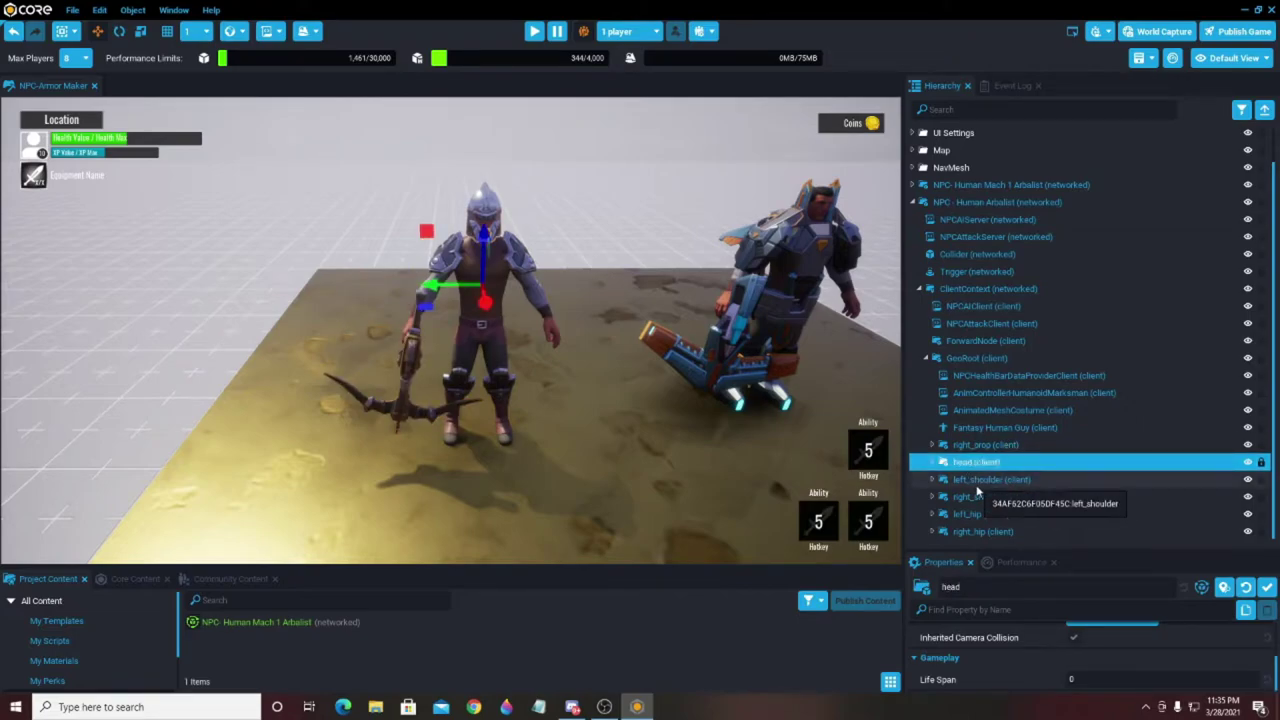
left_click(975, 480)
left_click(980, 497)
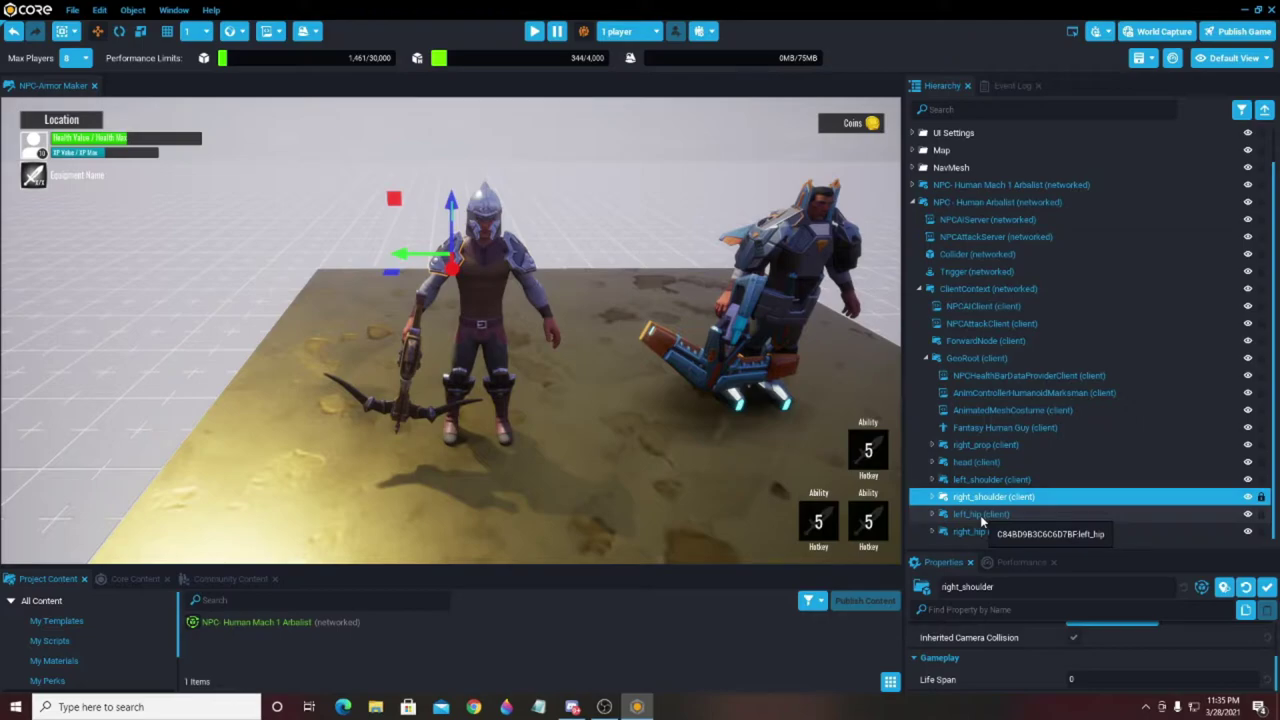
left_click(980, 515)
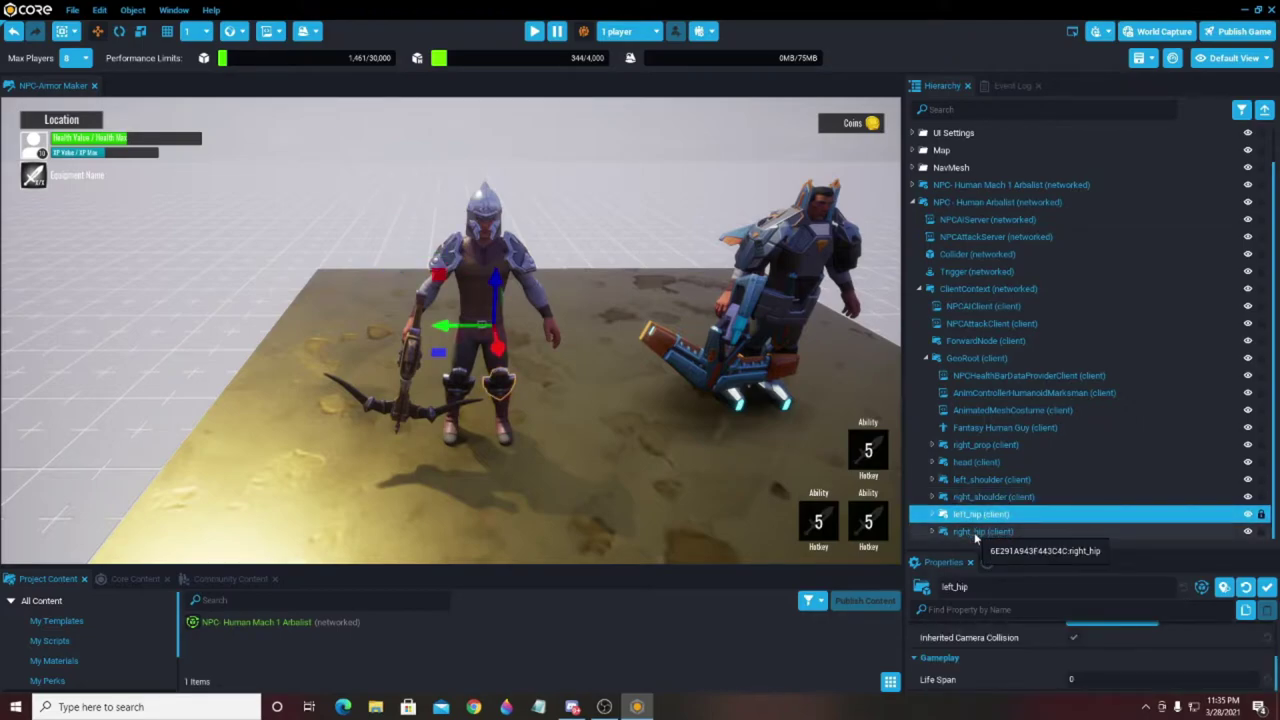
left_click(972, 532)
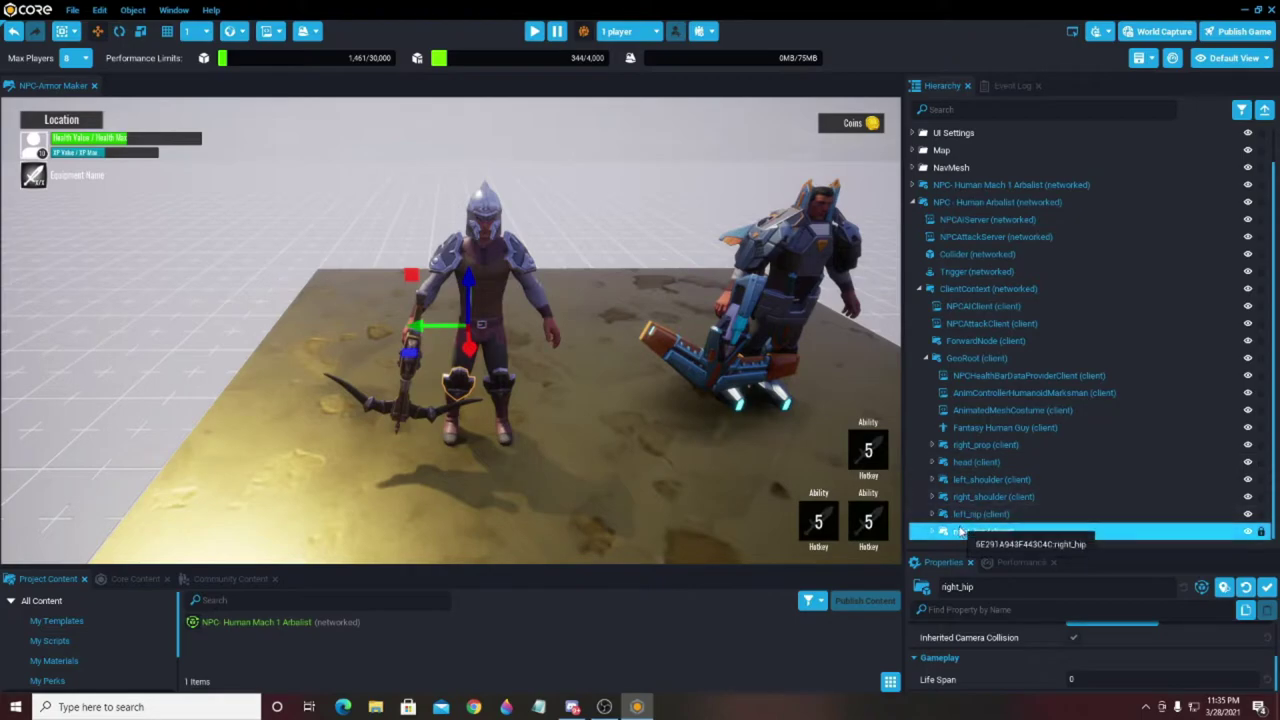
scroll(618, 398, "up", 5)
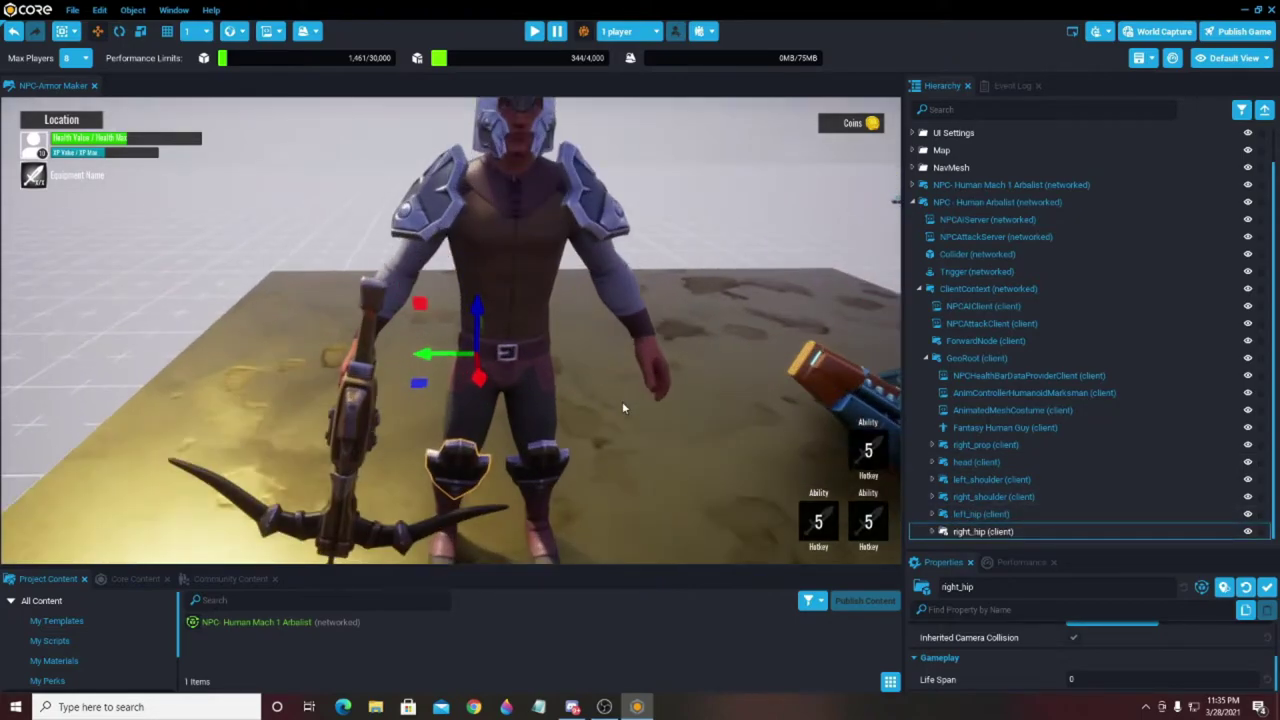
scroll(622, 401, "down", 5)
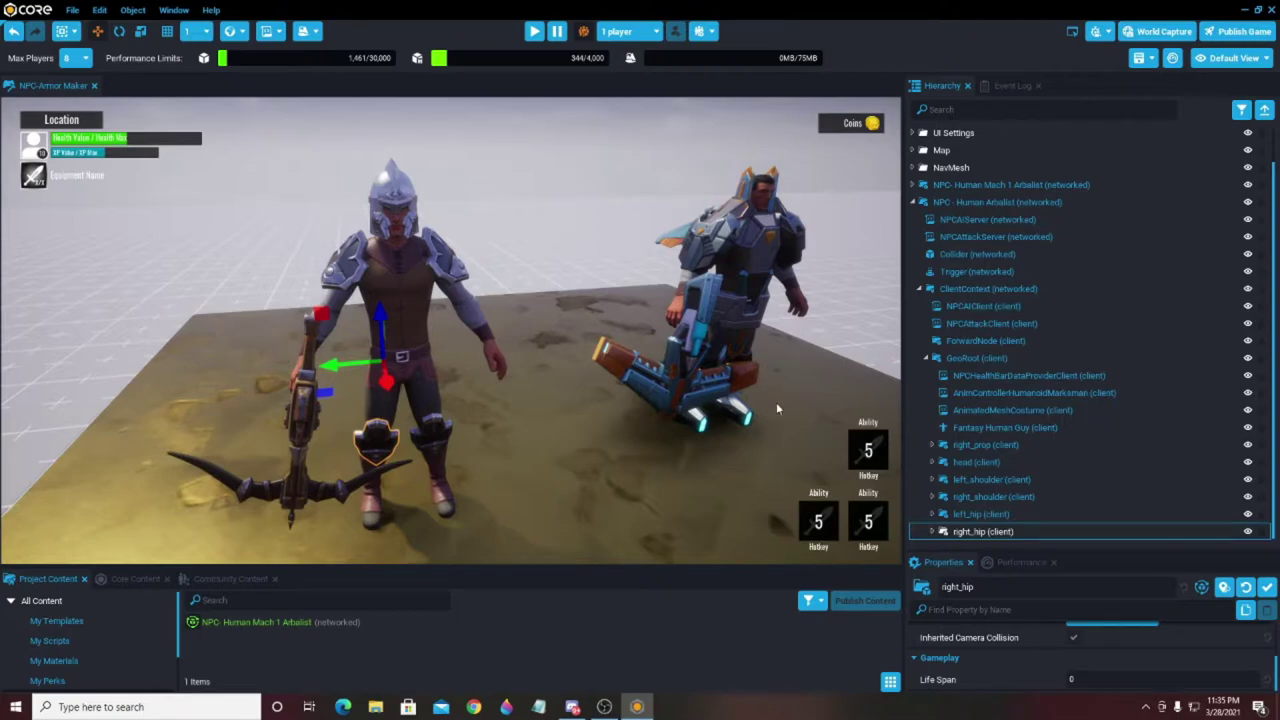
right_click_drag(580, 332, 530, 380)
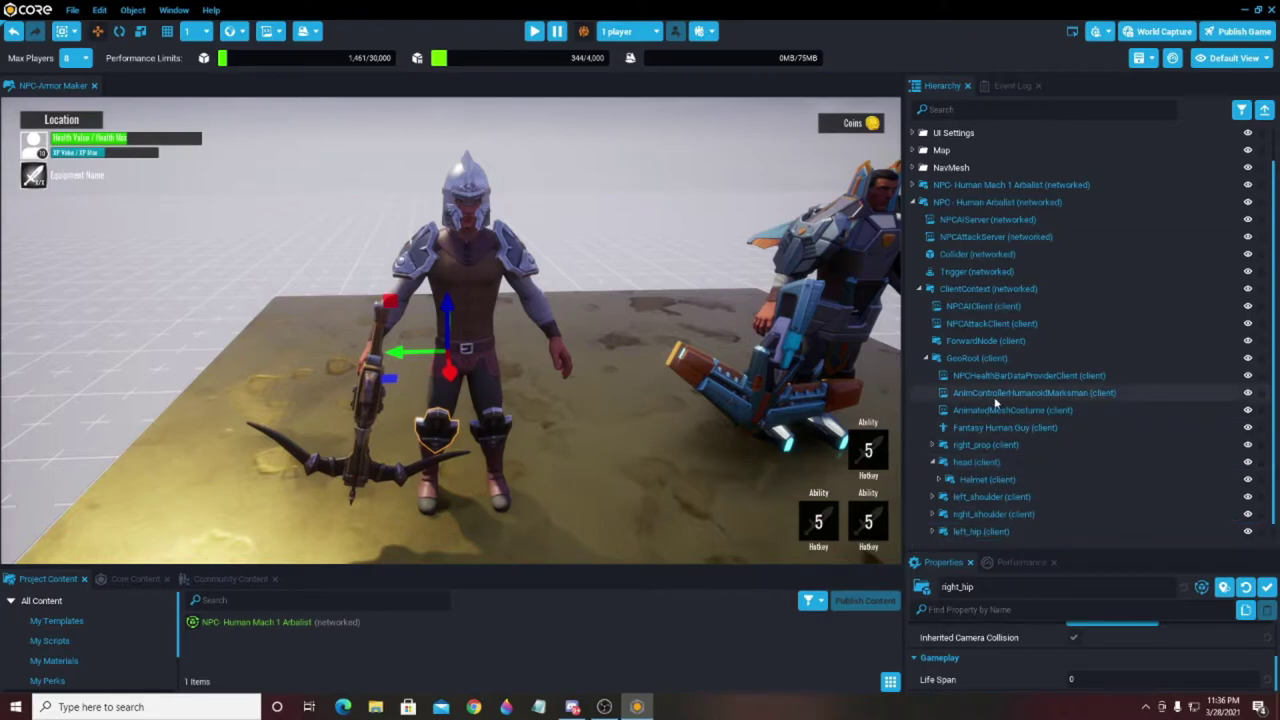
Step: Expand the head socket and its Helmet group to list the helmet parts
left_click(932, 462)
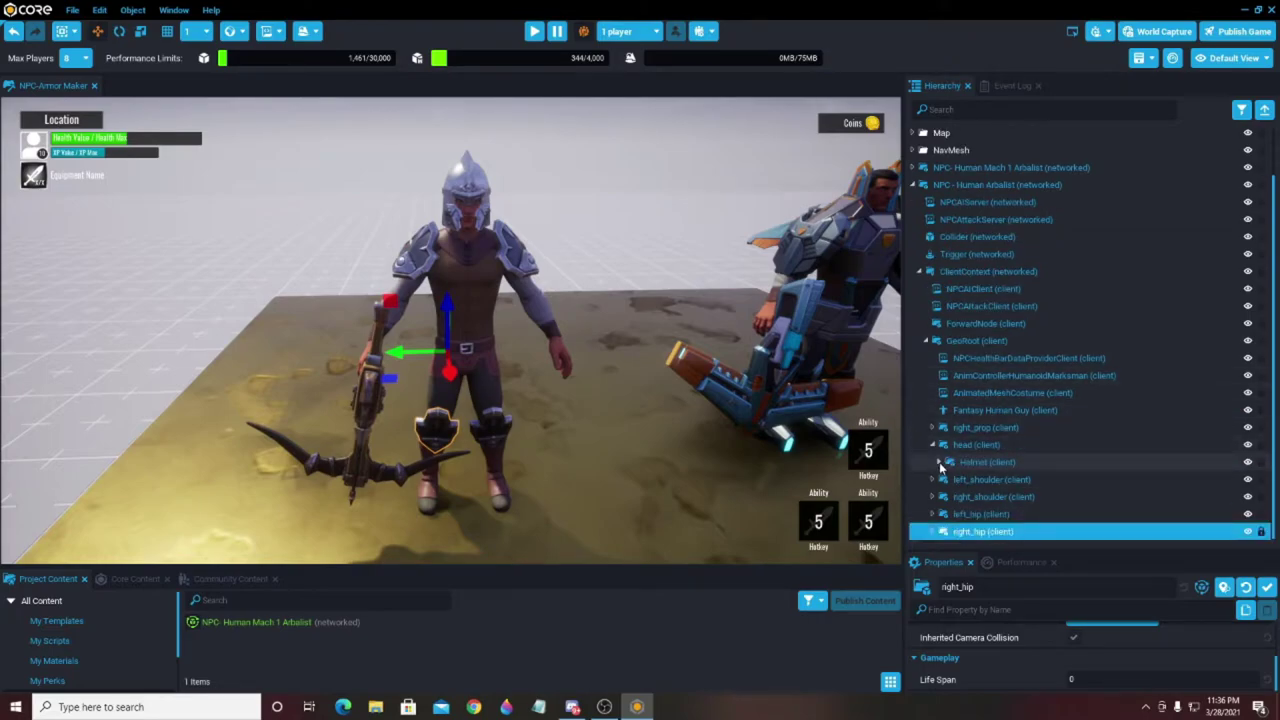
left_click(938, 462)
scroll(1063, 404, "down", 3)
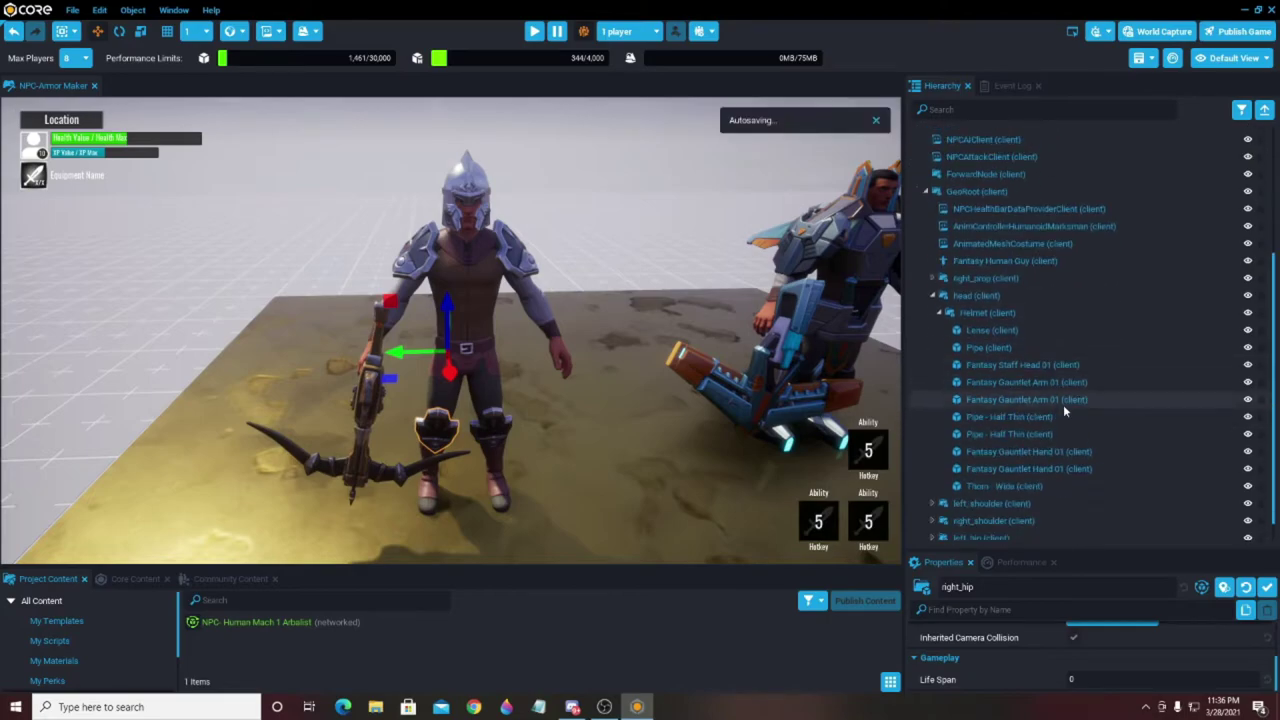
Step: Select all ten Helmet parts, from Lense and Pipe down to Thorn - Wide
left_click(988, 347)
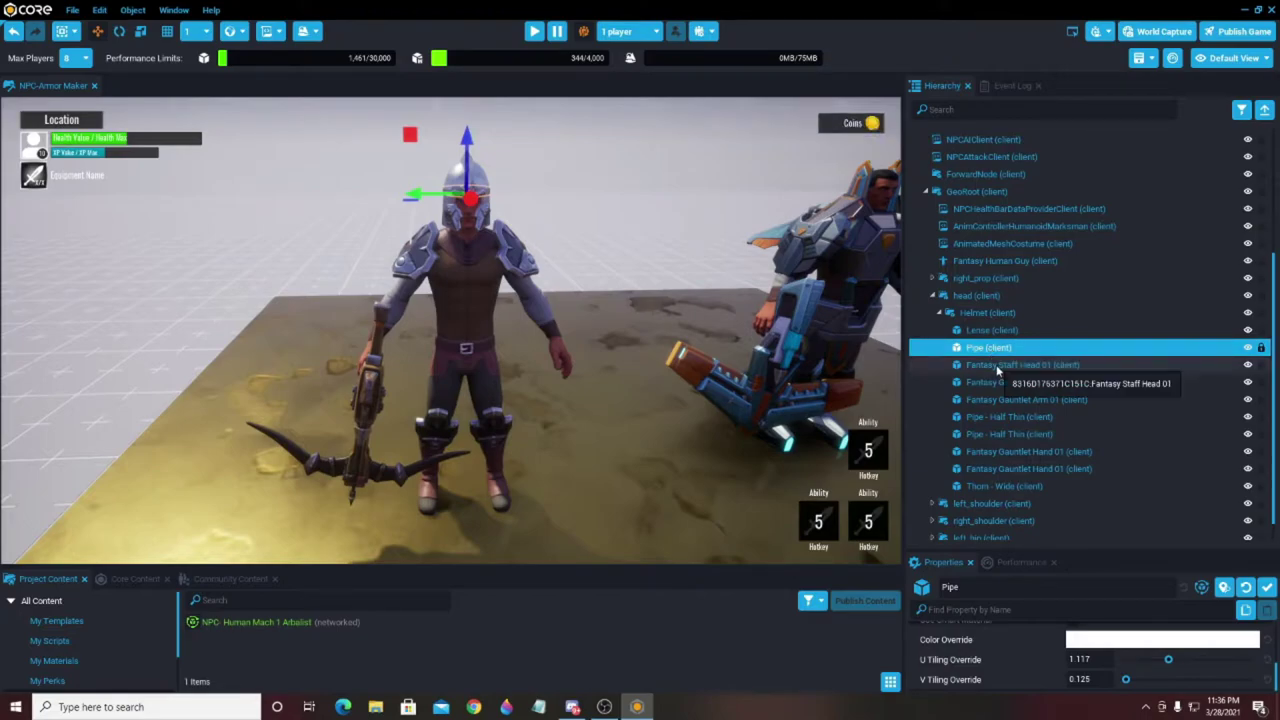
left_click(997, 365, "ctrl")
left_click(995, 382, "ctrl")
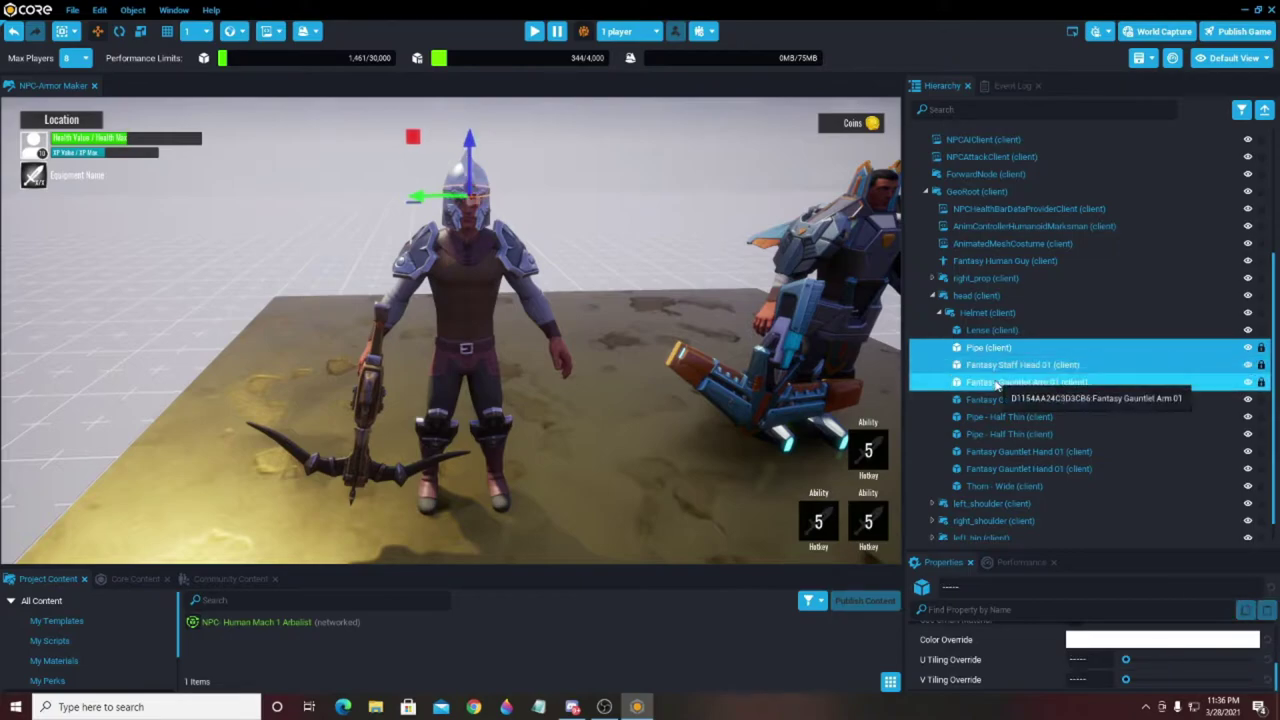
left_click(991, 400, "ctrl")
left_click(995, 417, "ctrl")
left_click(995, 434, "ctrl")
left_click(995, 451, "ctrl")
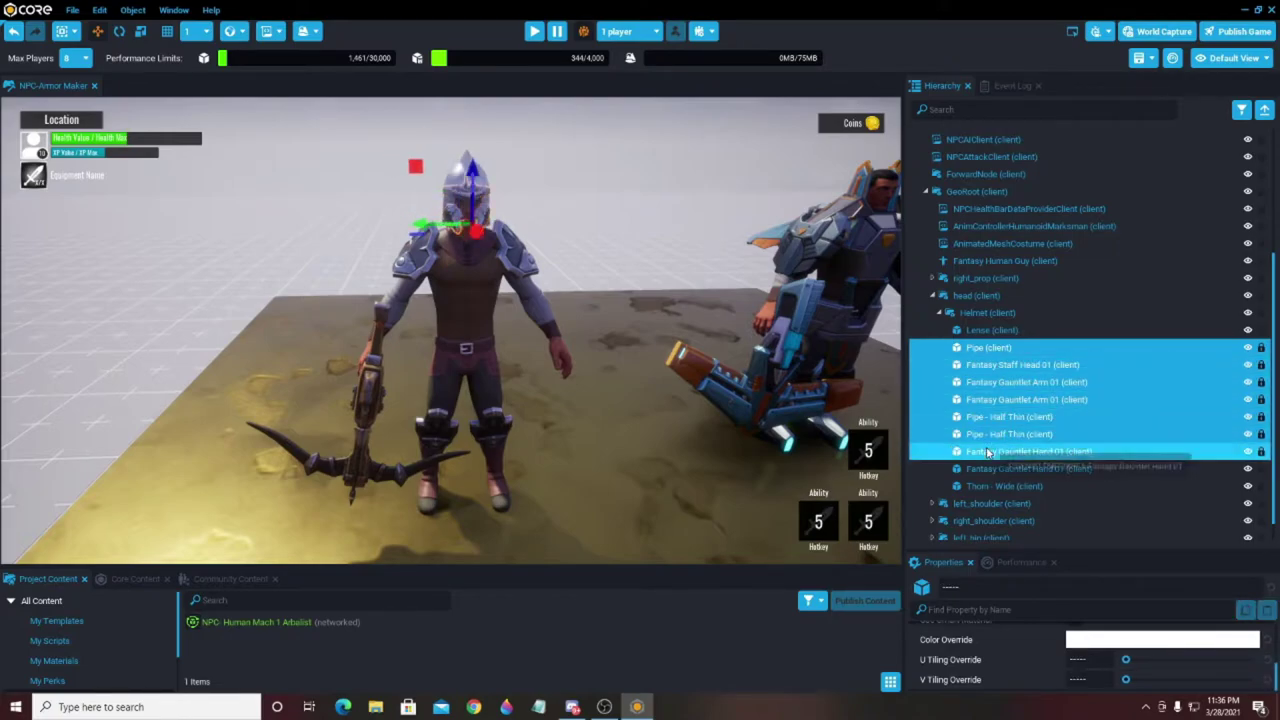
left_click(995, 468, "ctrl")
left_click(997, 486, "ctrl")
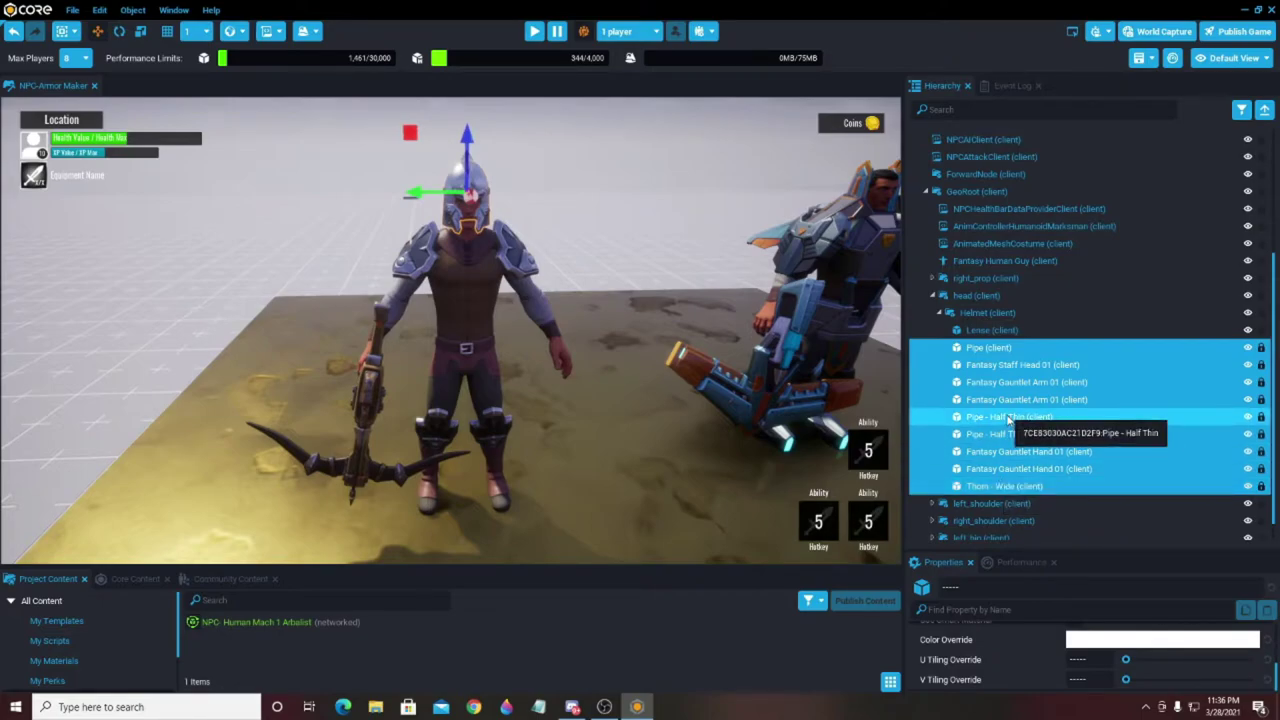
left_click(976, 333, "ctrl")
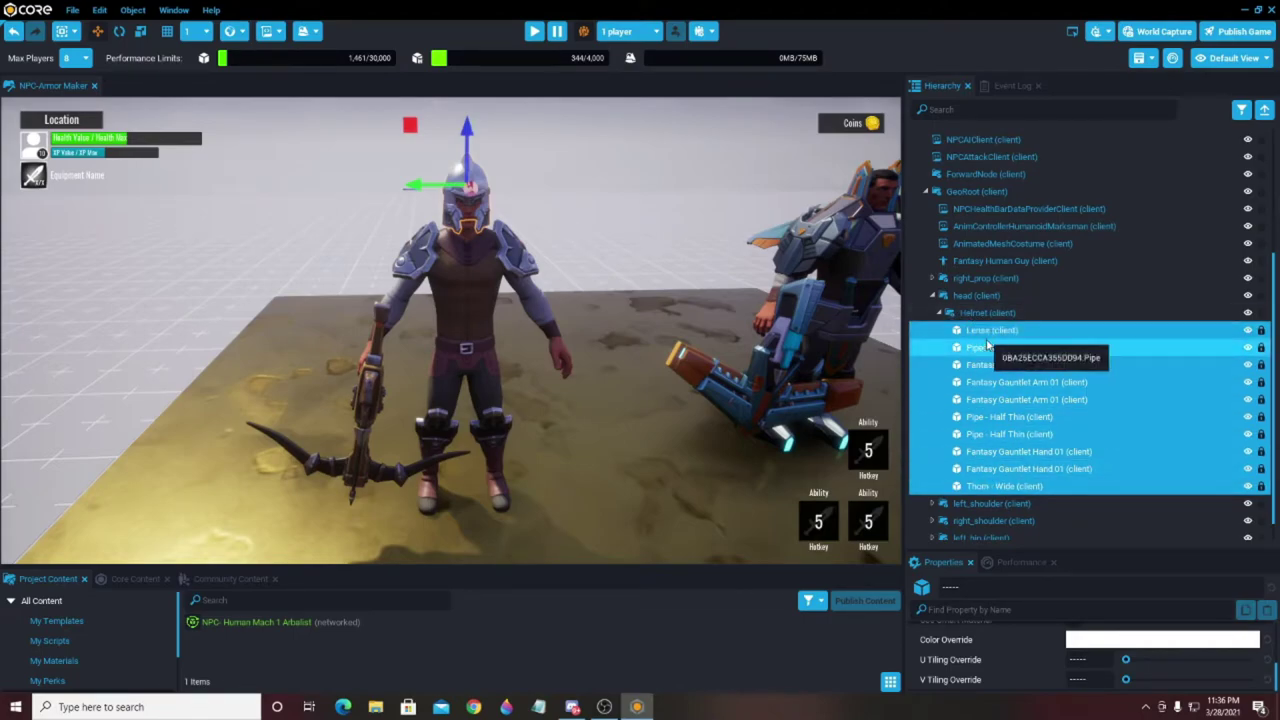
Step: Delete the selected helmet parts, deinstancing the template when prompted
key("Delete")
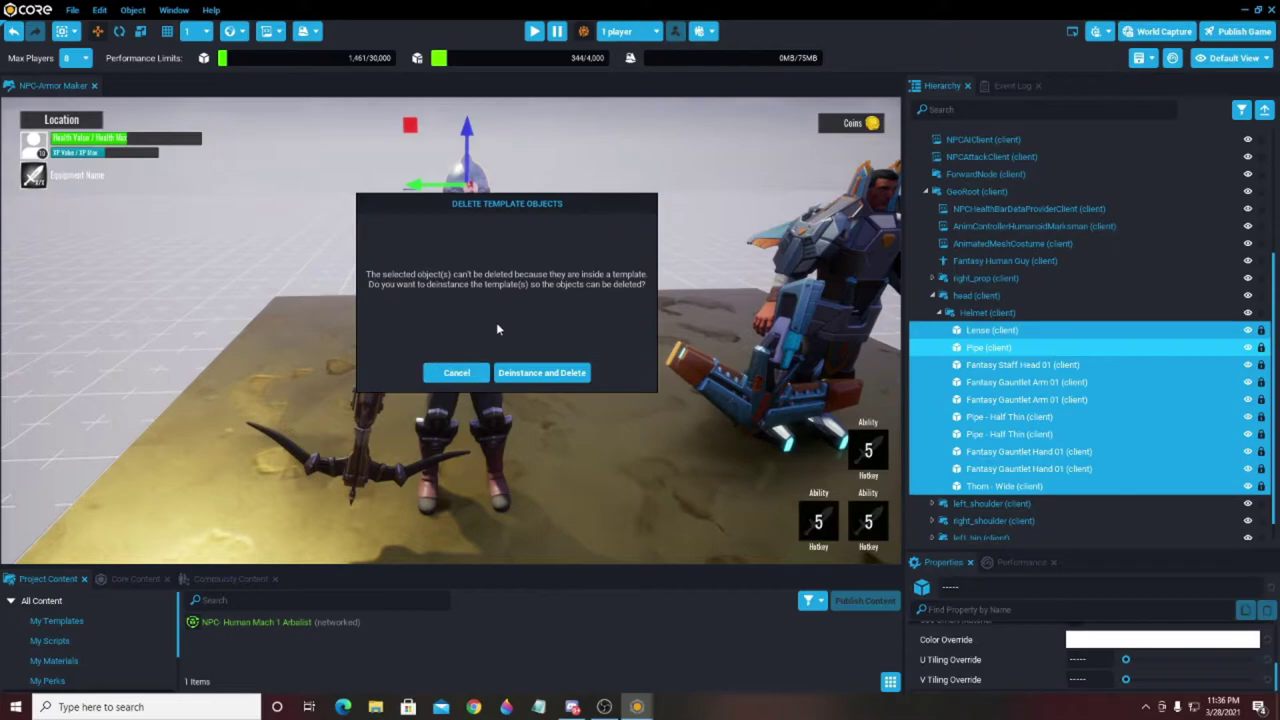
left_click(536, 373)
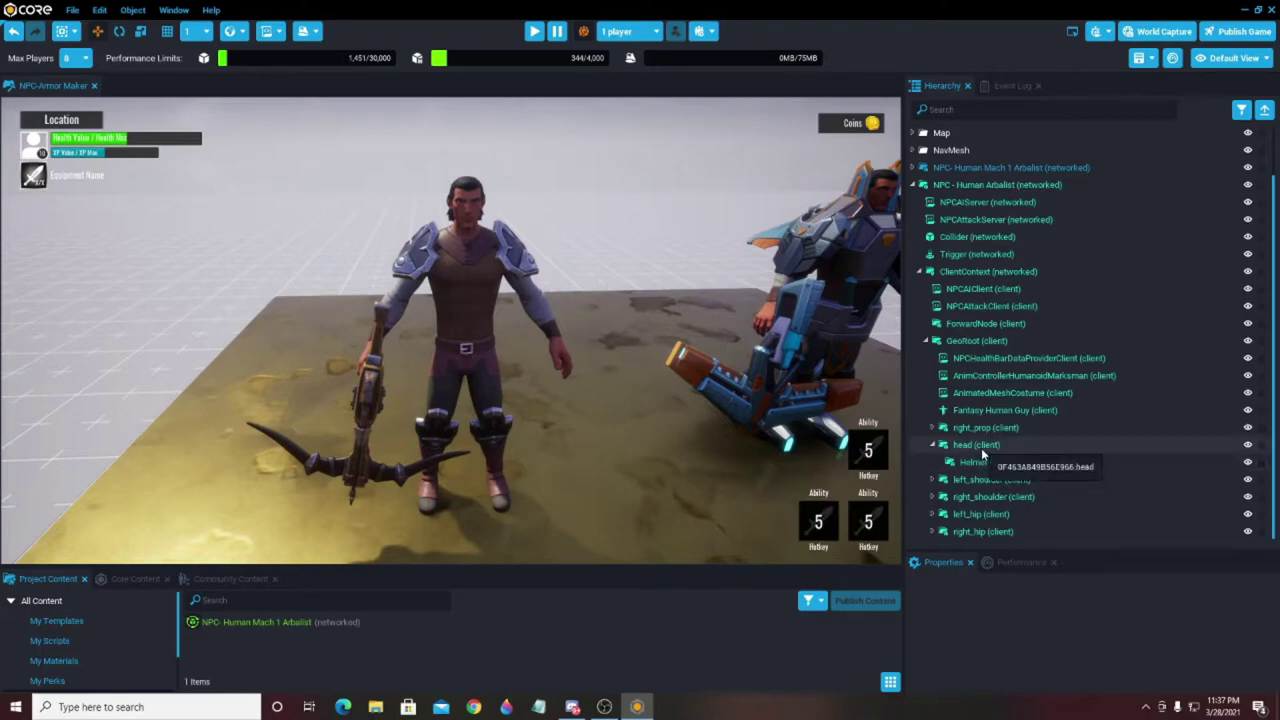
Step: Collapse the head (client) group and duplicate it four times under GeoRoot
left_click(932, 444)
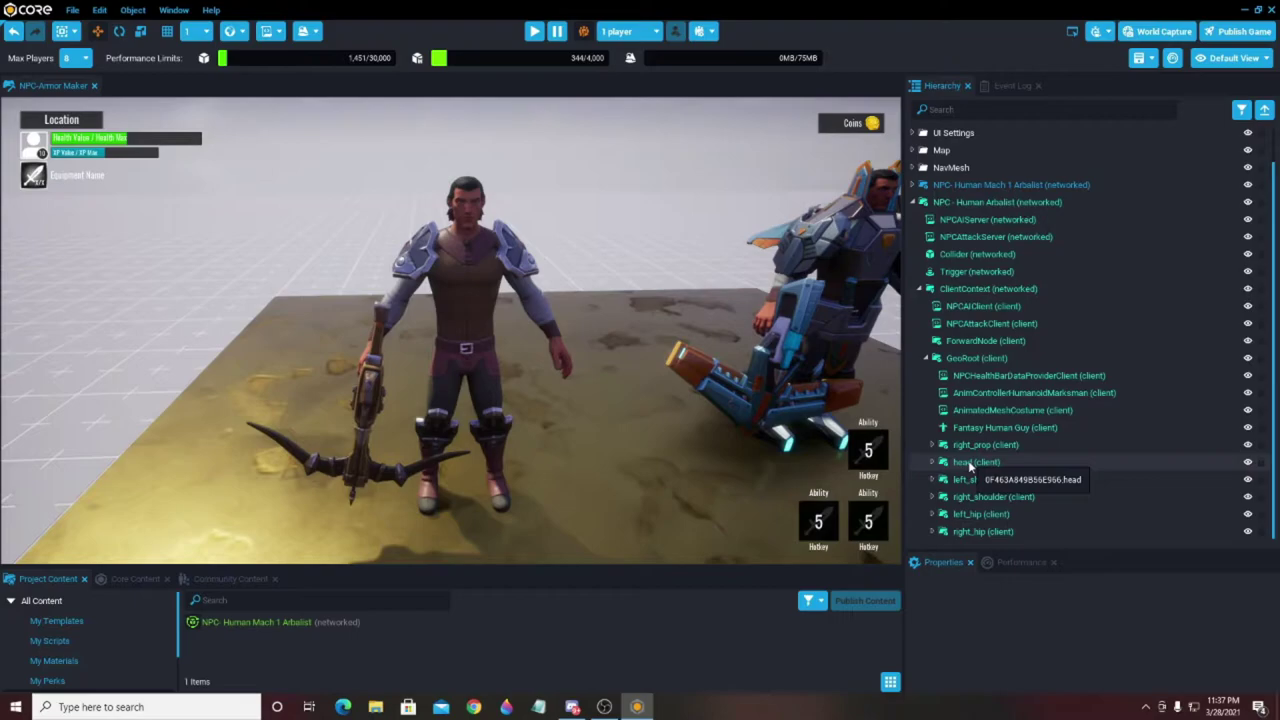
right_click(969, 463)
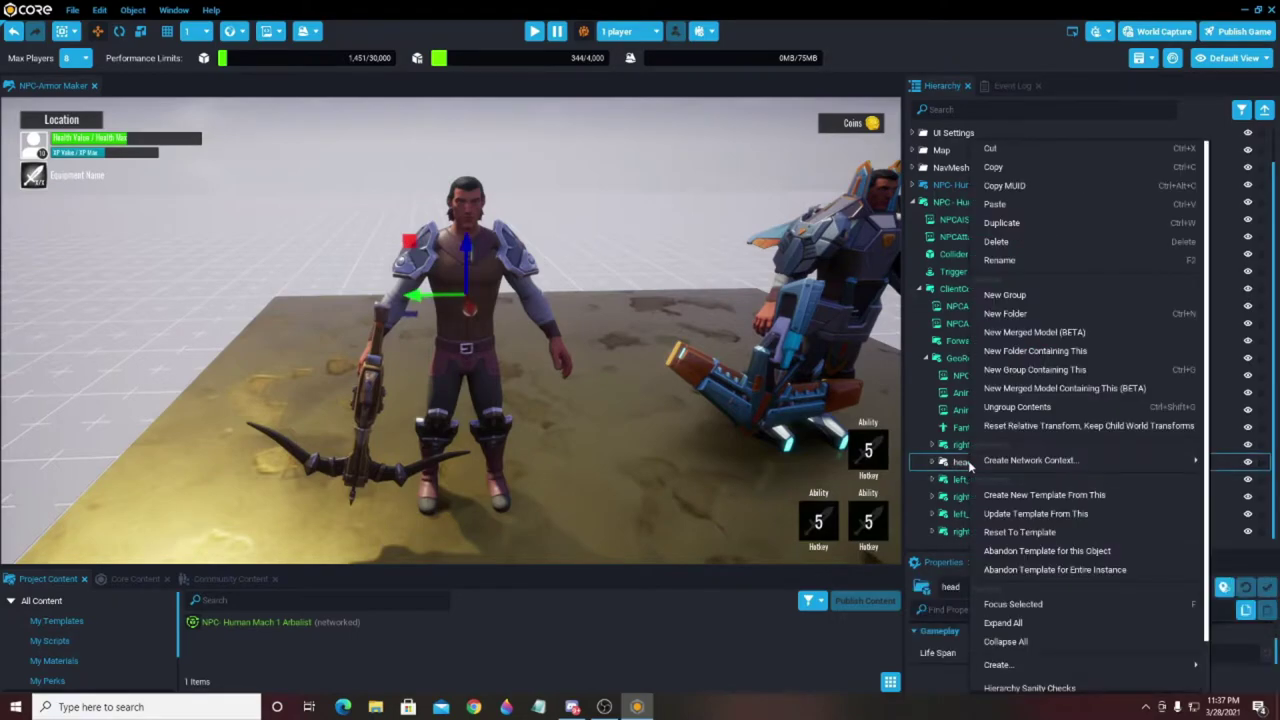
left_click(1009, 224)
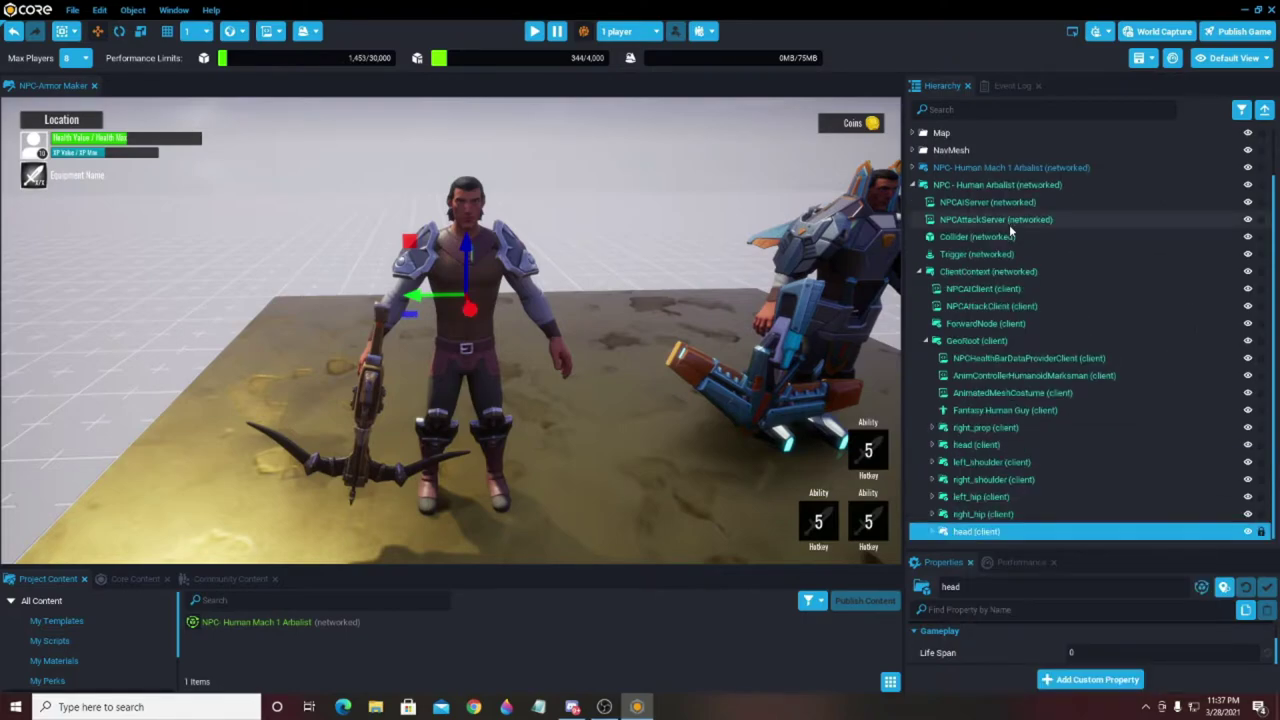
right_click(969, 445)
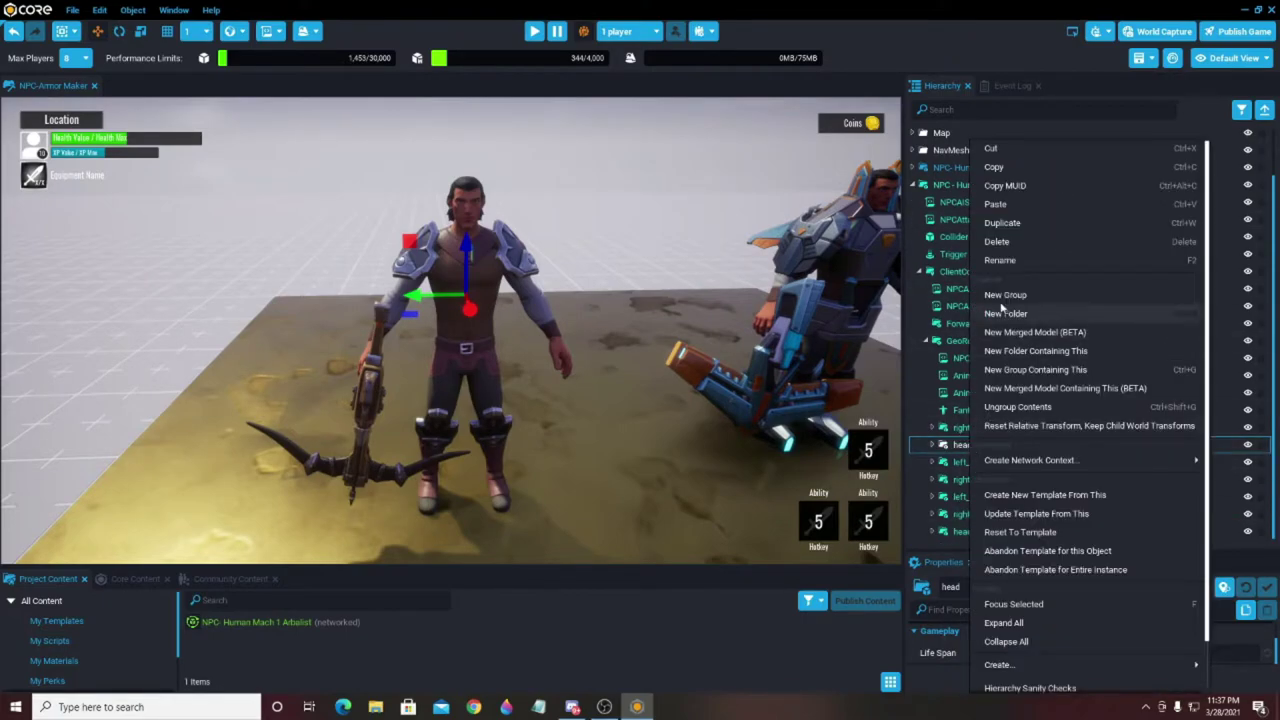
left_click(1008, 224)
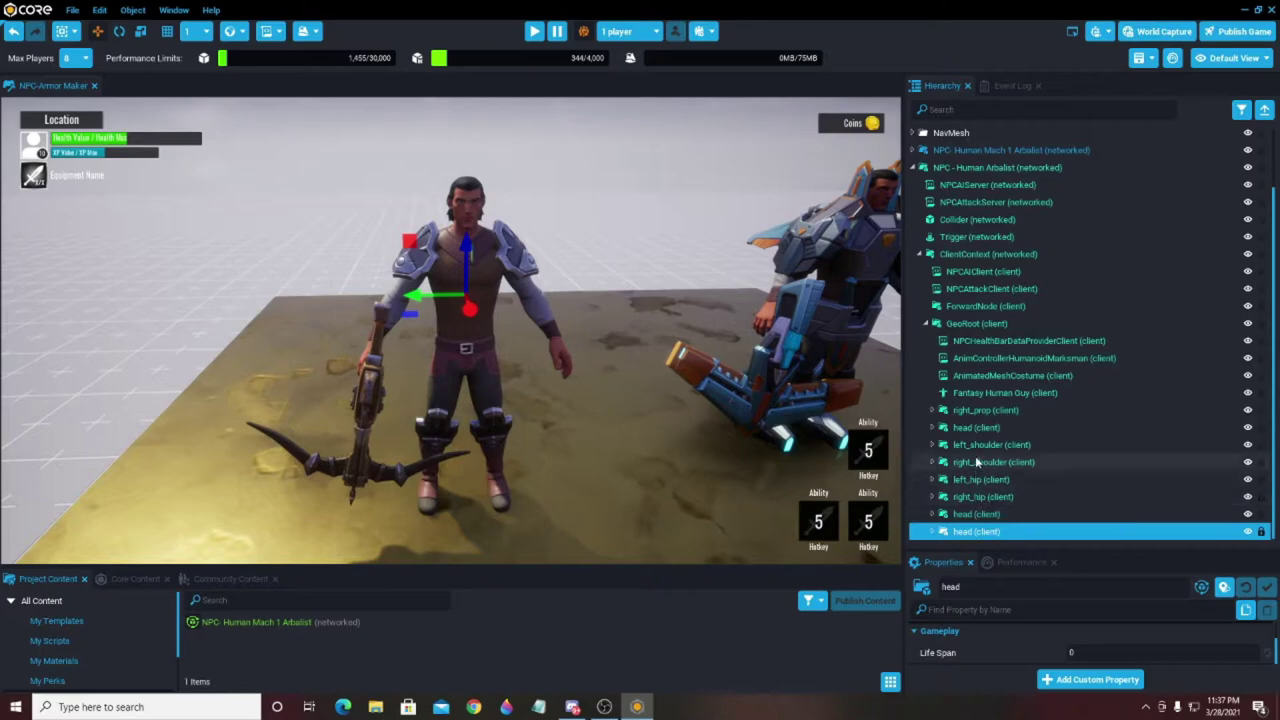
right_click(970, 428)
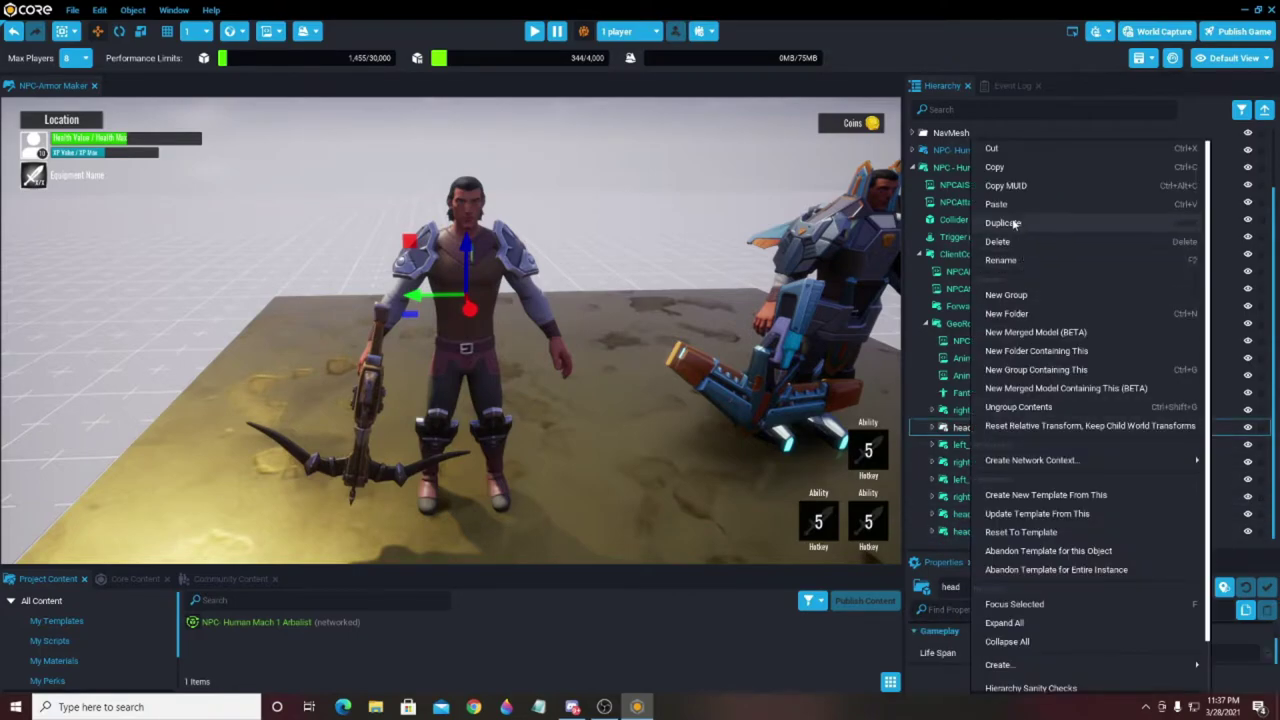
left_click(1003, 222)
right_click(966, 412)
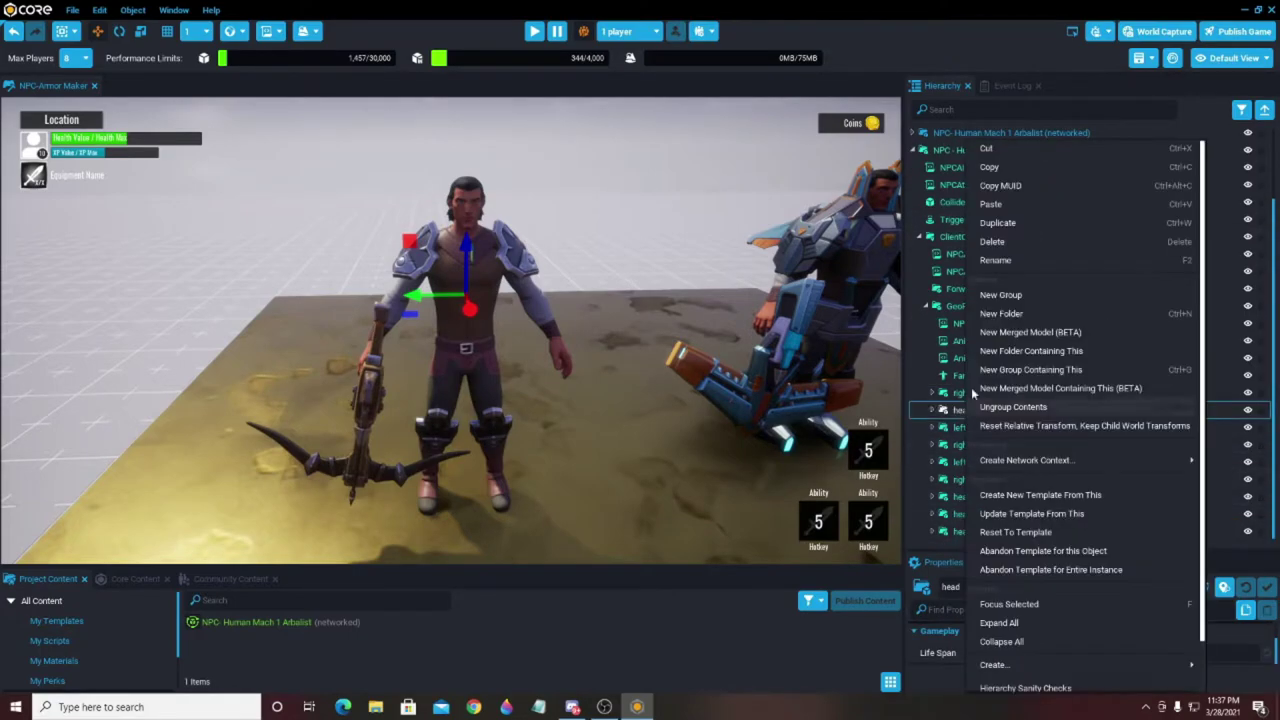
left_click(975, 222)
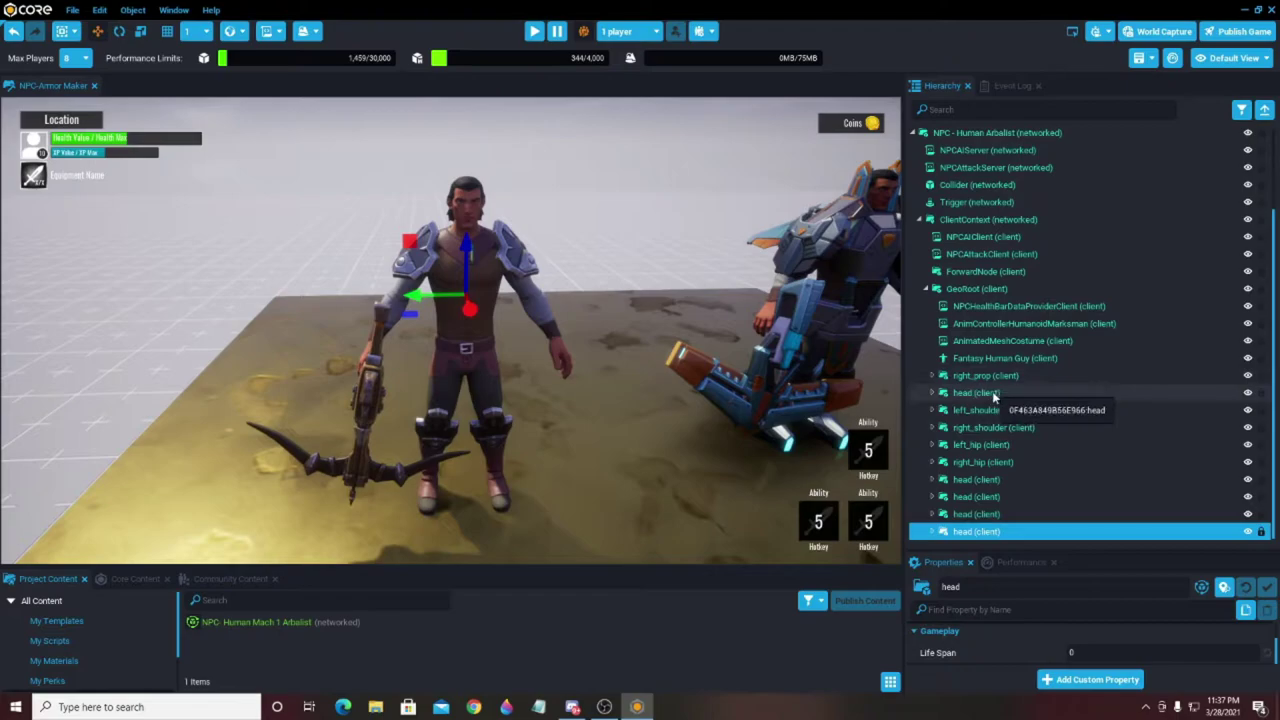
Step: Rename the bottom head (client) copy to right_ankle
right_click(966, 532)
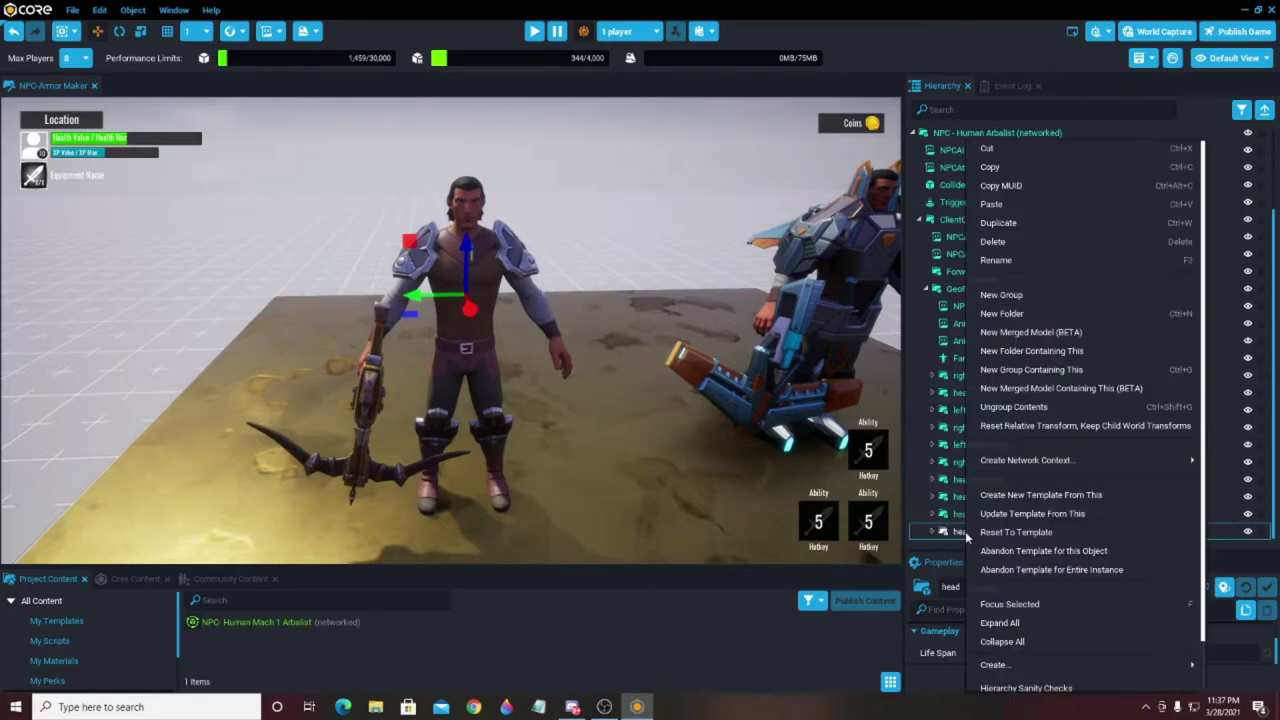
left_click(1007, 261)
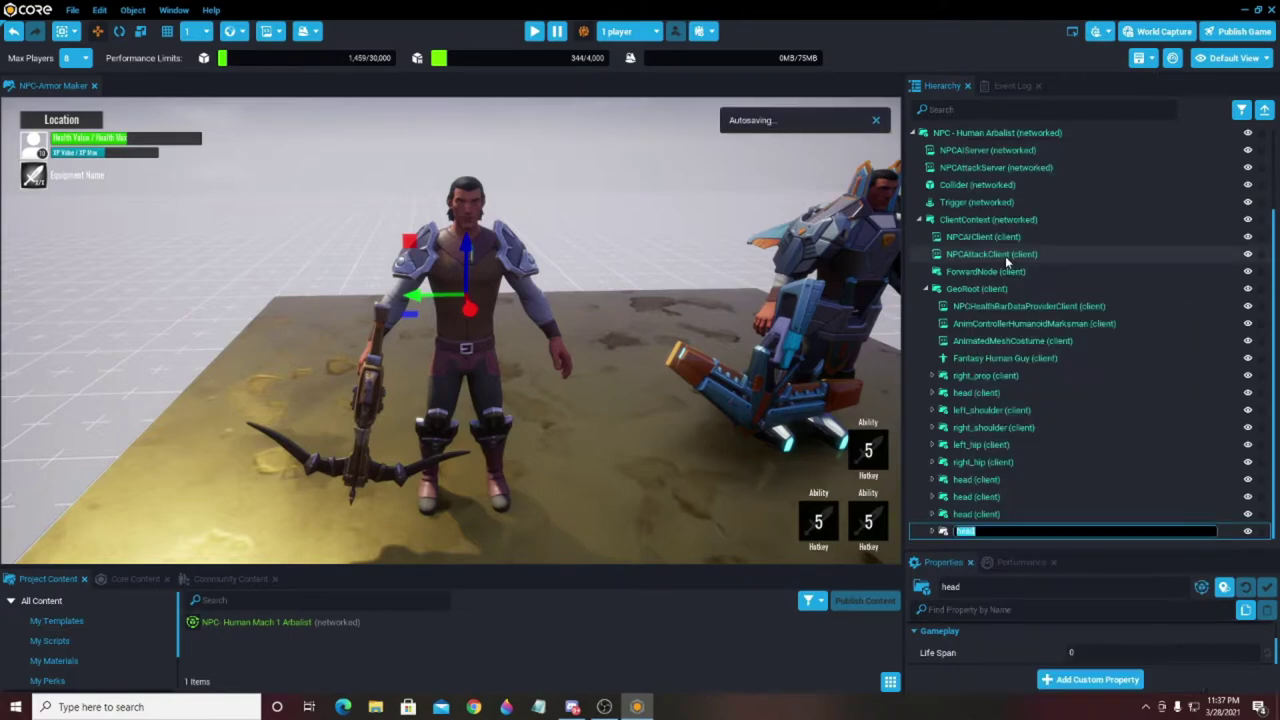
key("BackSpace")
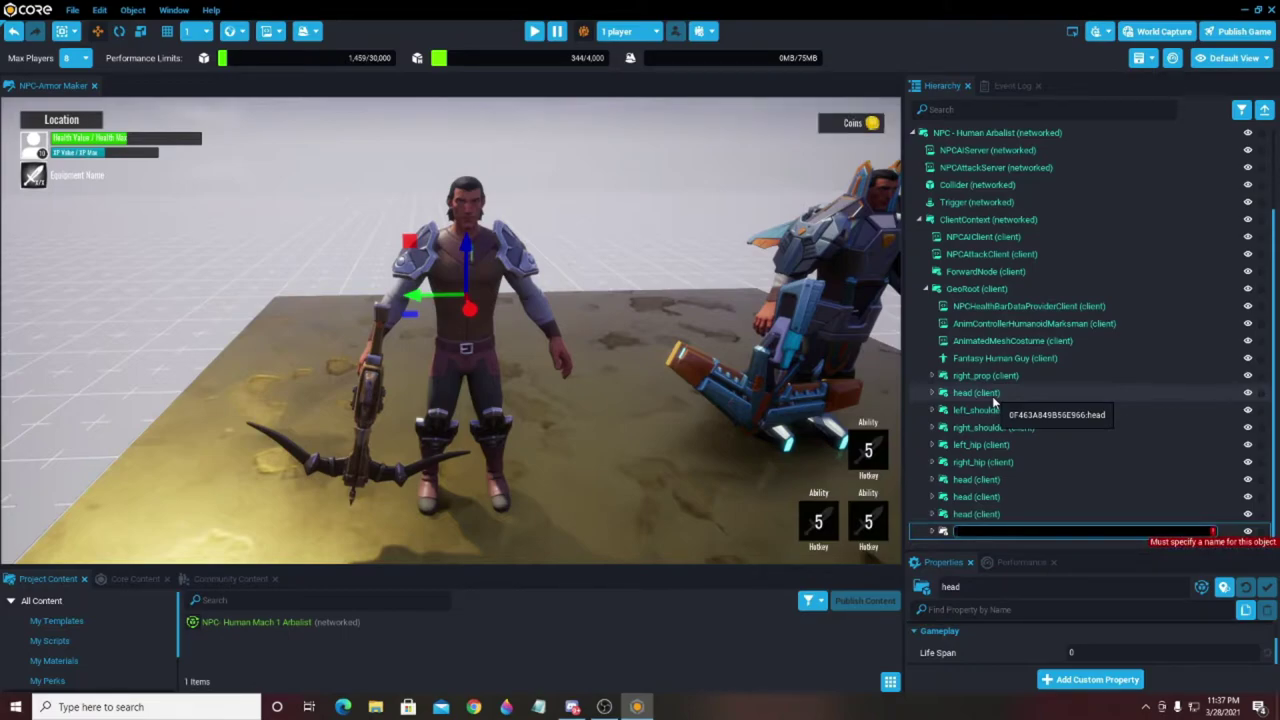
type("right_ankle")
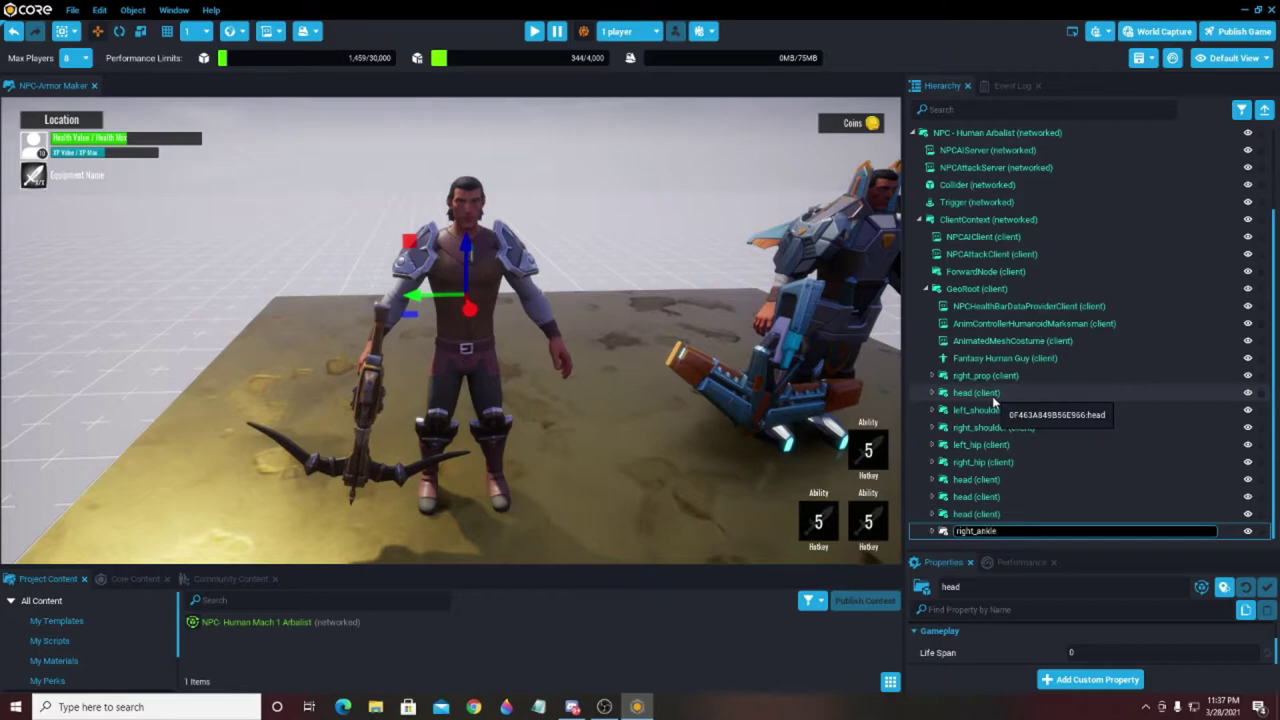
key("Return")
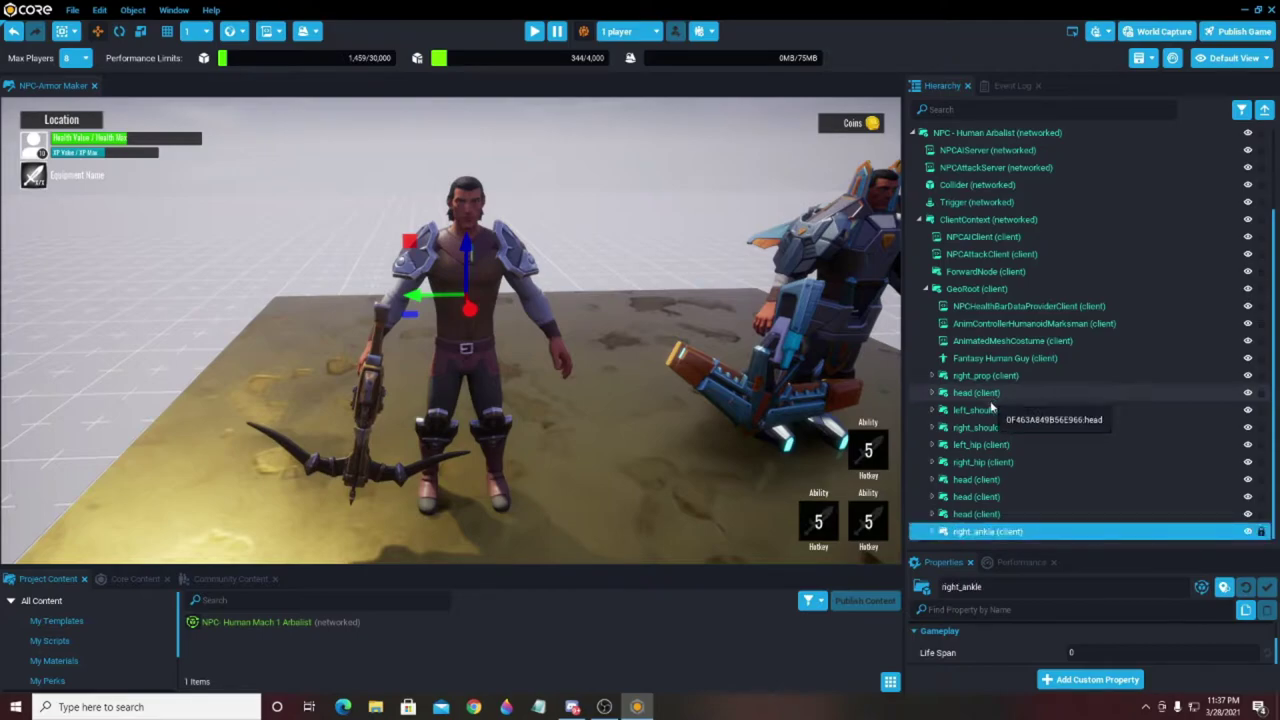
Step: Rename the head copy above right_ankle to left_ankle
right_click(972, 516)
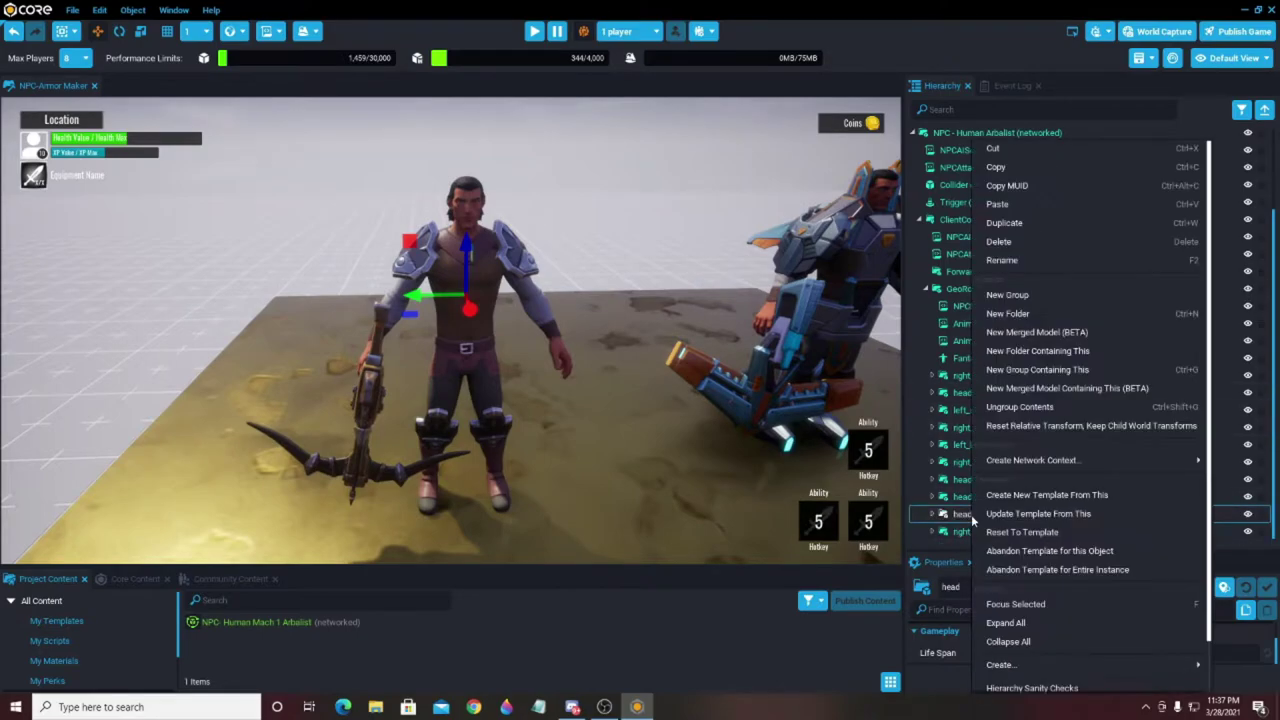
left_click(1014, 263)
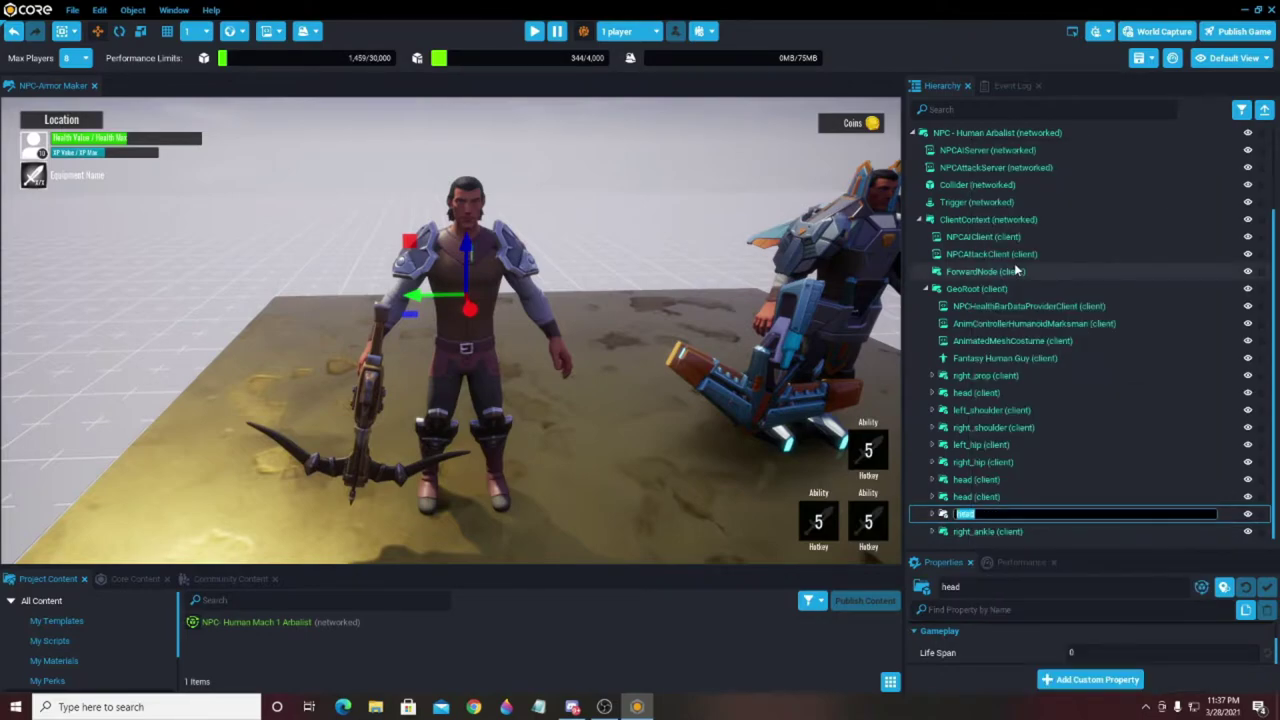
key("BackSpace")
type("left_ankle")
key("Return")
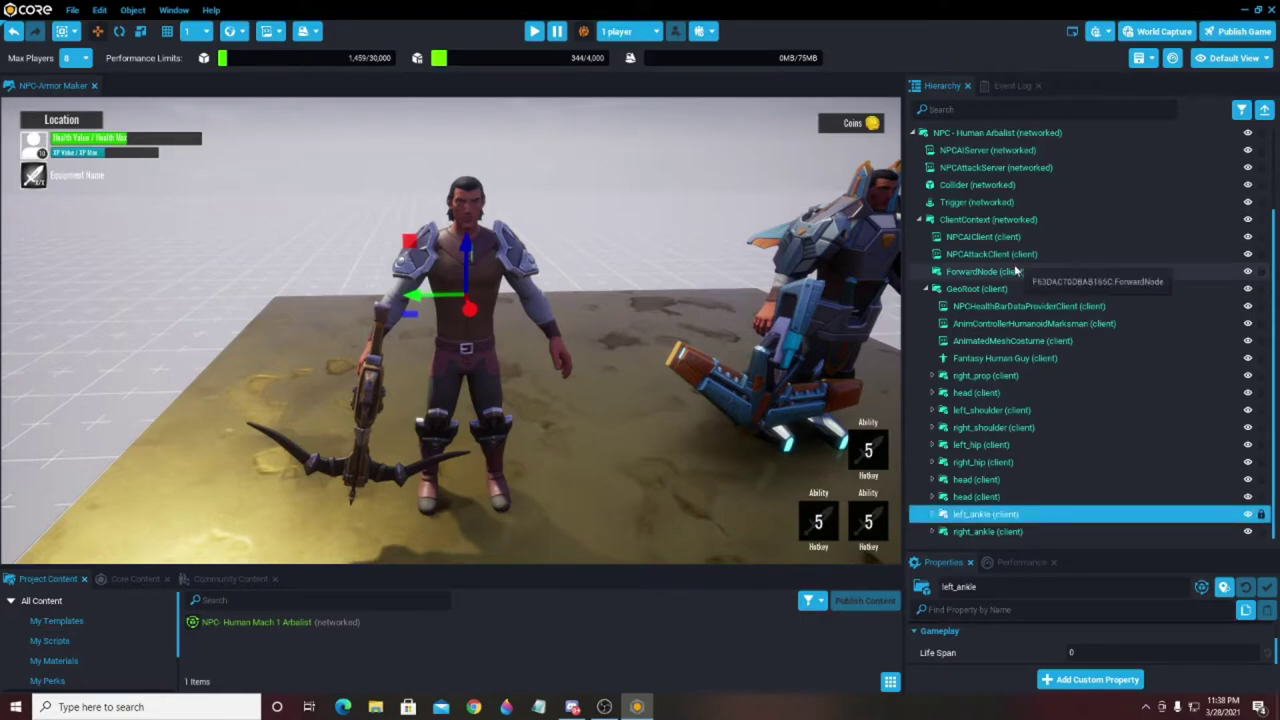
Step: Begin renaming the next head copy up, entering right_kne as its new name
right_click(990, 498)
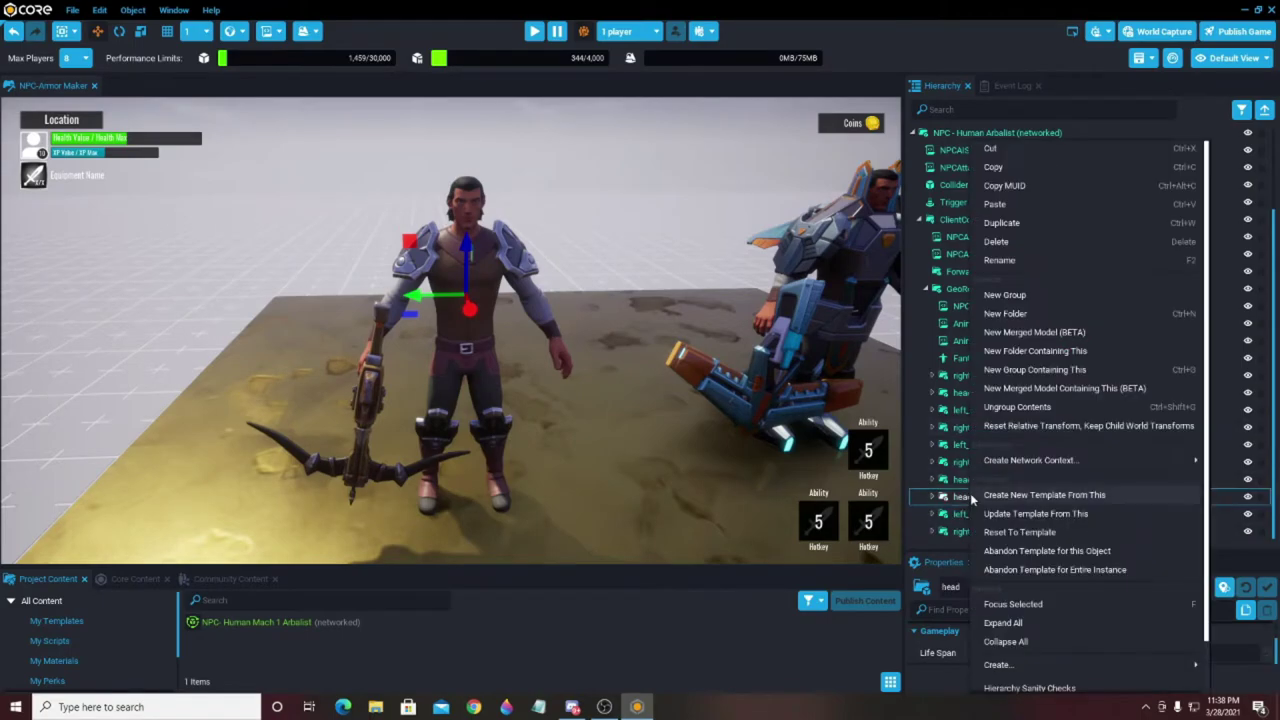
left_click(1020, 260)
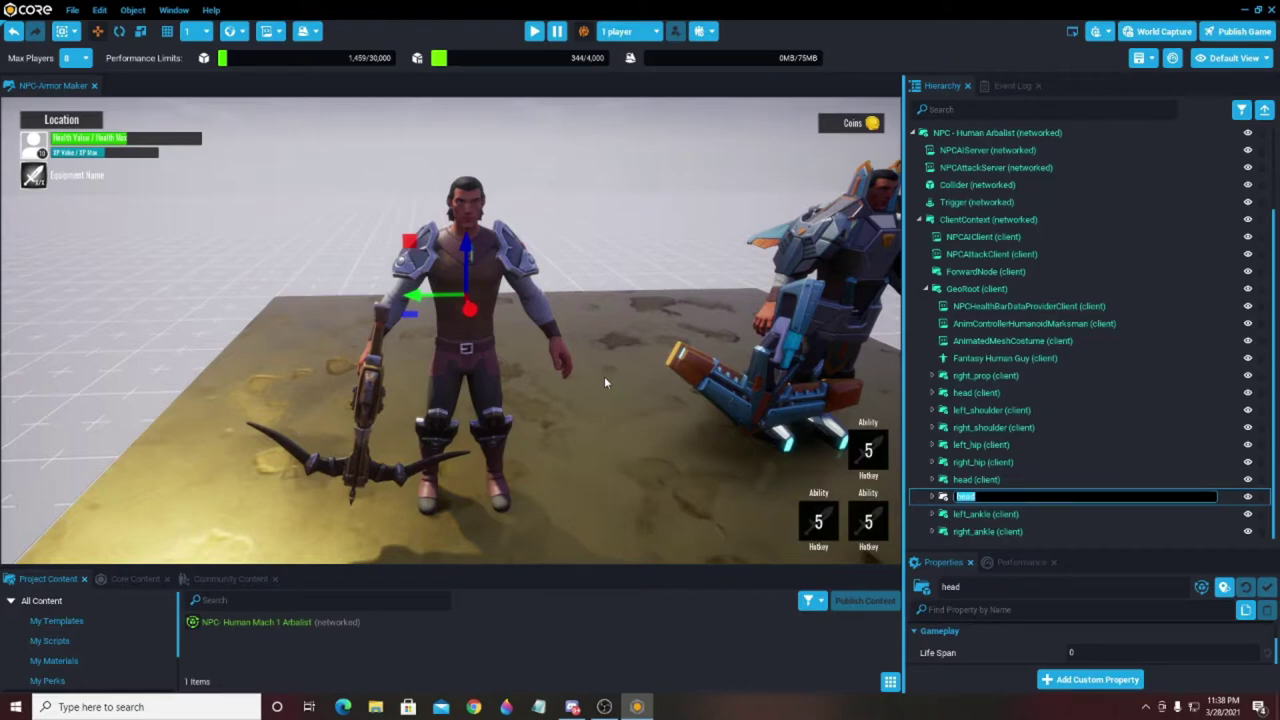
key("BackSpace")
type("right_")
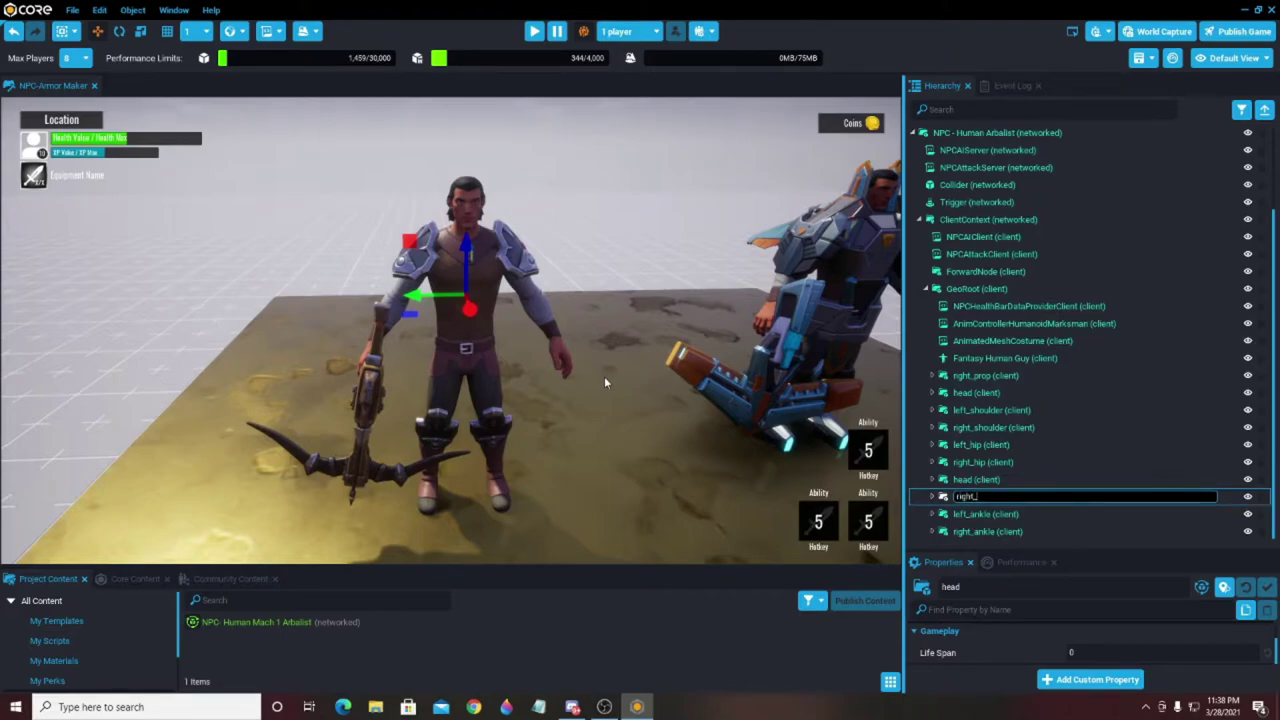